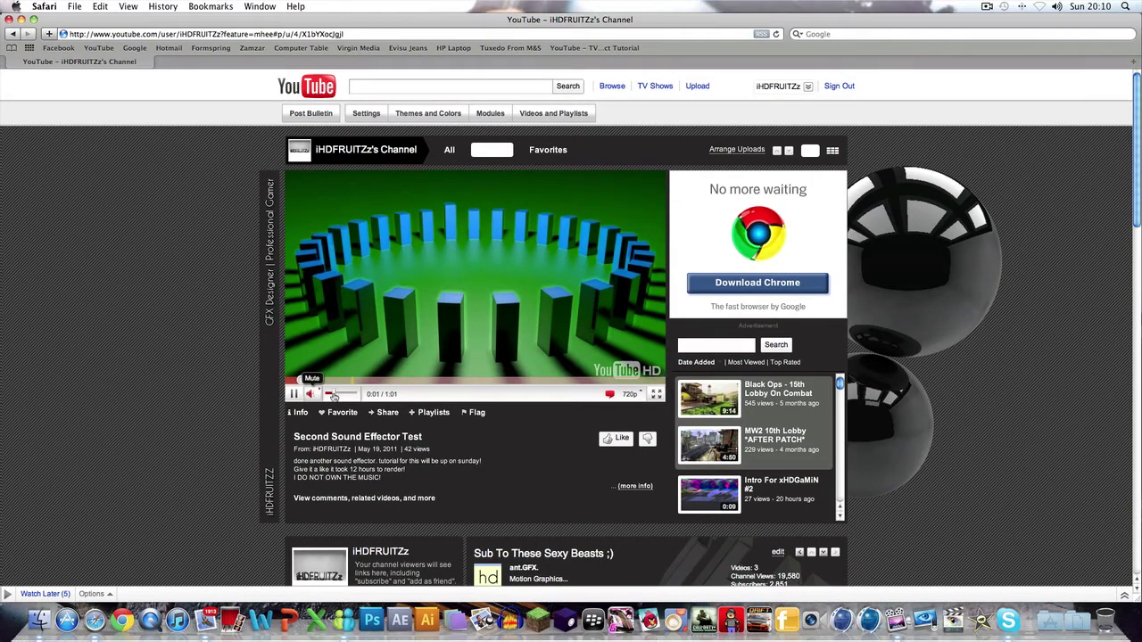
# Pause the sound effector sample video, quit Safari and open CINEMA 4D
pyautogui.scroll(-1, 332, 395)
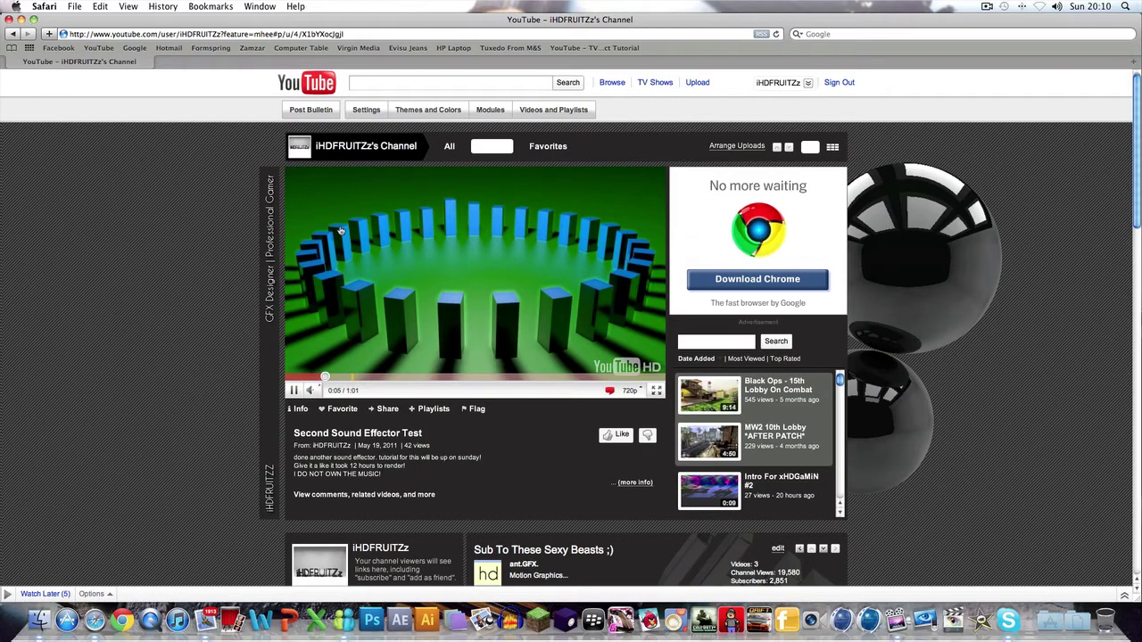
pyautogui.click(406, 301)
pyautogui.click(43, 6)
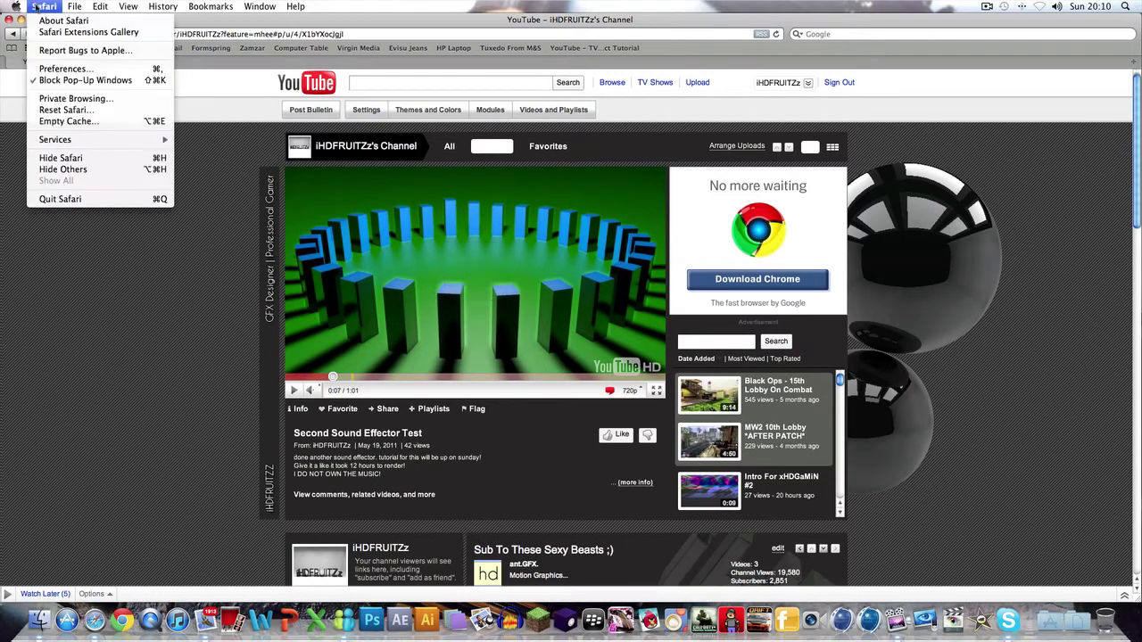
pyautogui.click(94, 198)
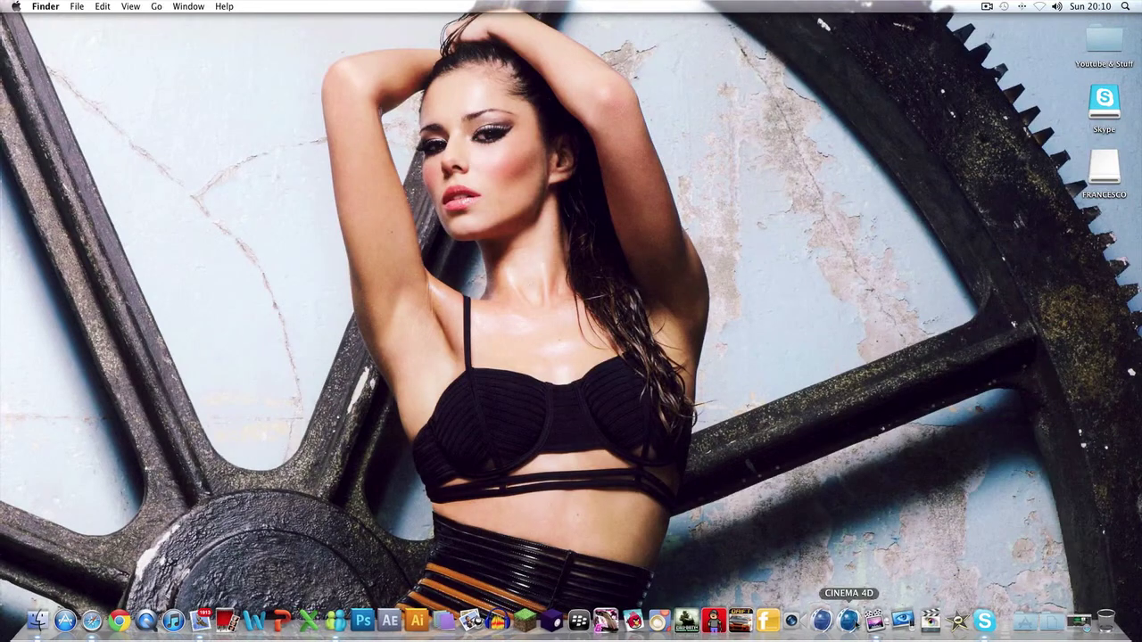
pyautogui.click(848, 622)
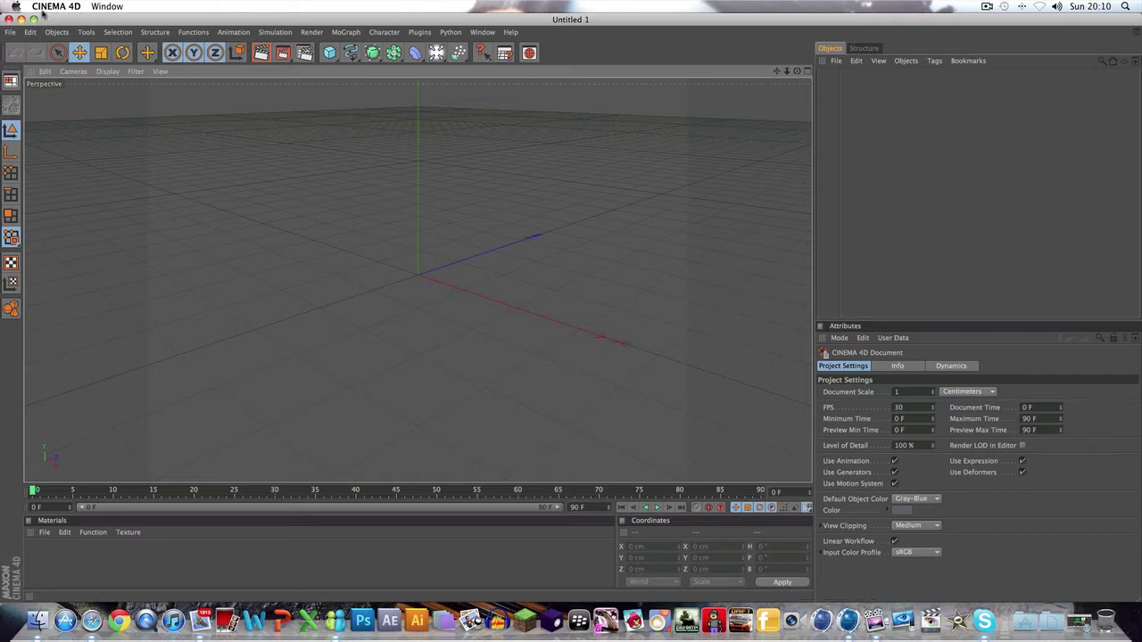
# Load the Animation HD preset in the render settings and make it the active render setting
pyautogui.click(308, 53)
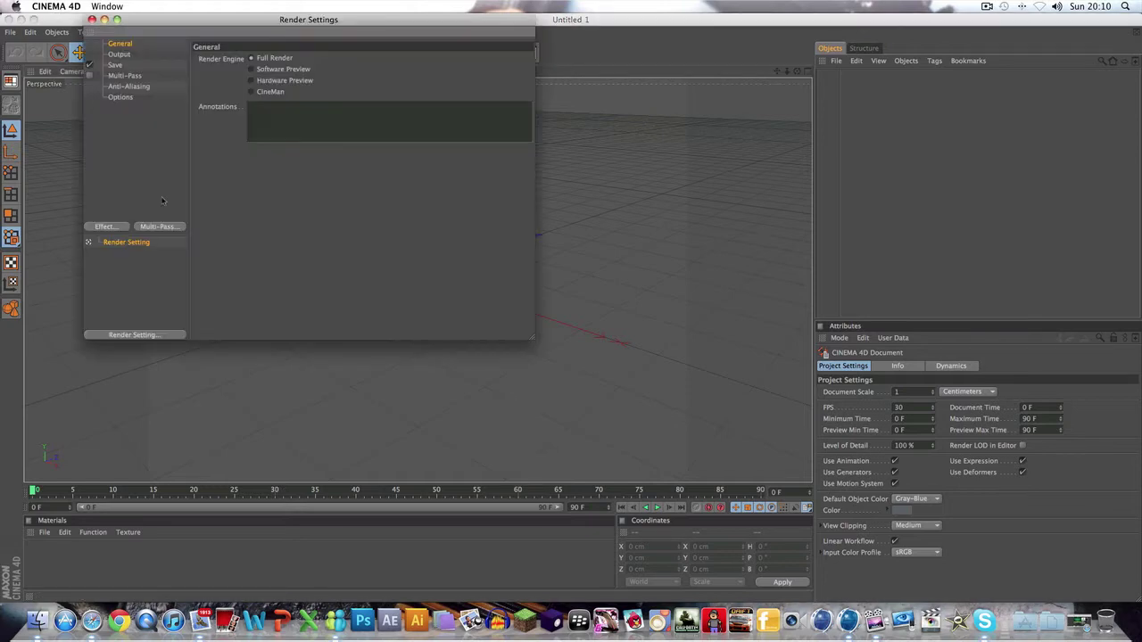
pyautogui.click(158, 335)
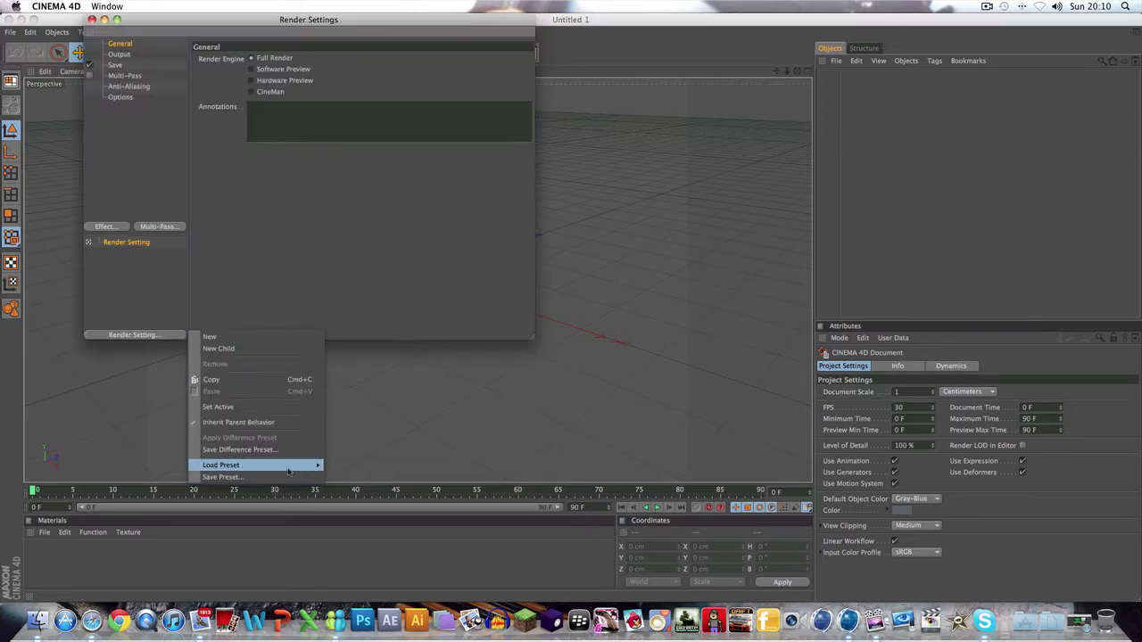
pyautogui.click(327, 465)
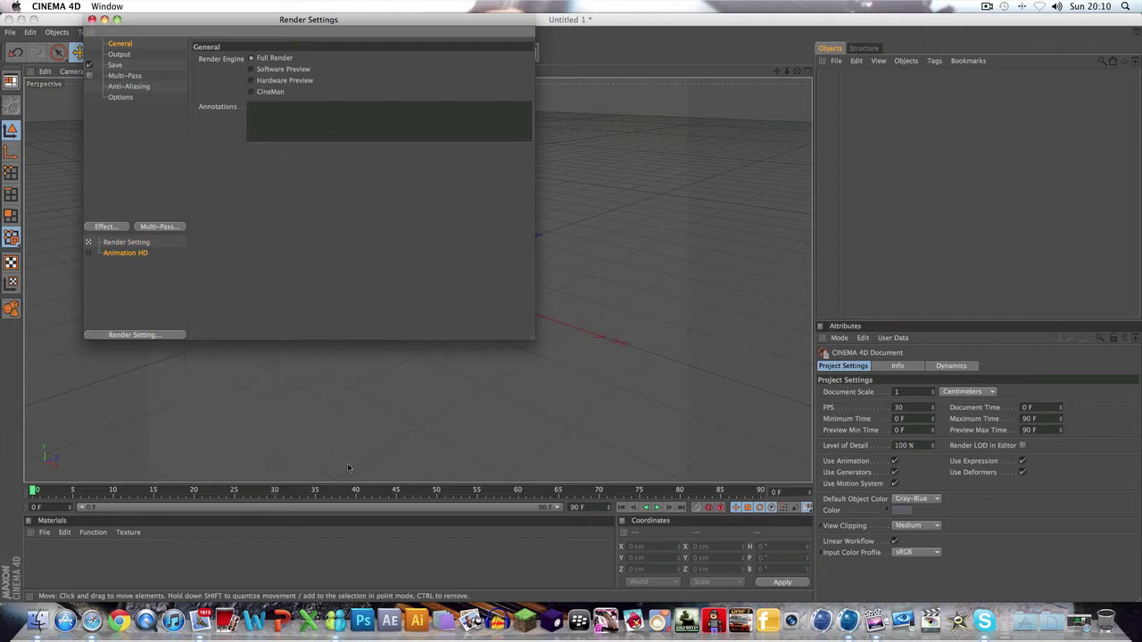
pyautogui.click(87, 253)
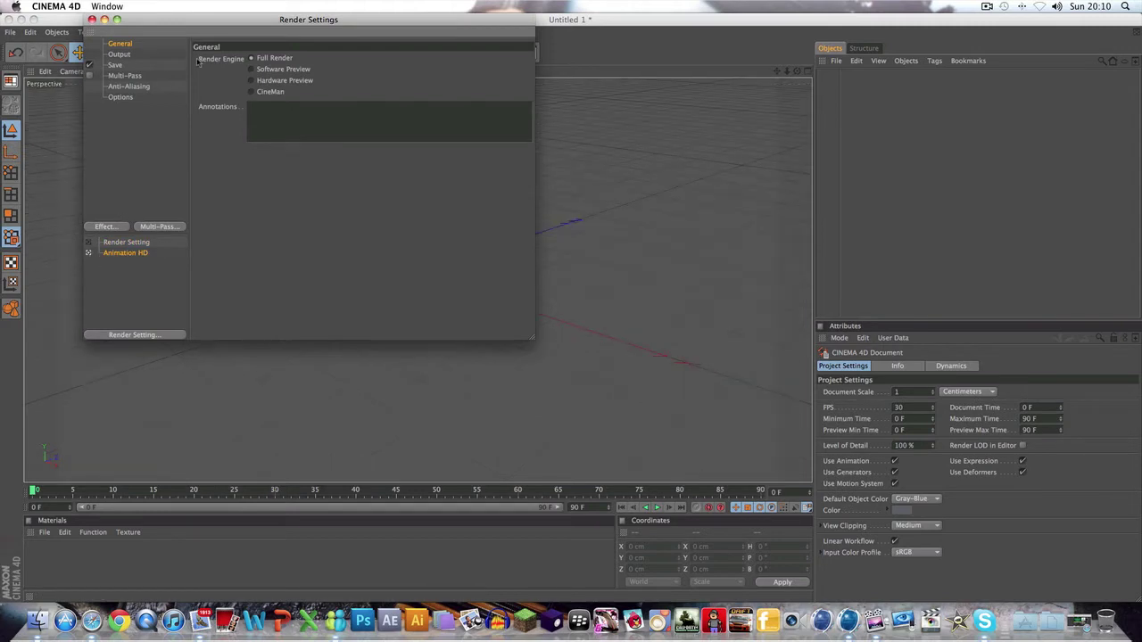
# Set the render output file to "sound effector tutorial" on the Desktop and close the render settings
pyautogui.click(116, 66)
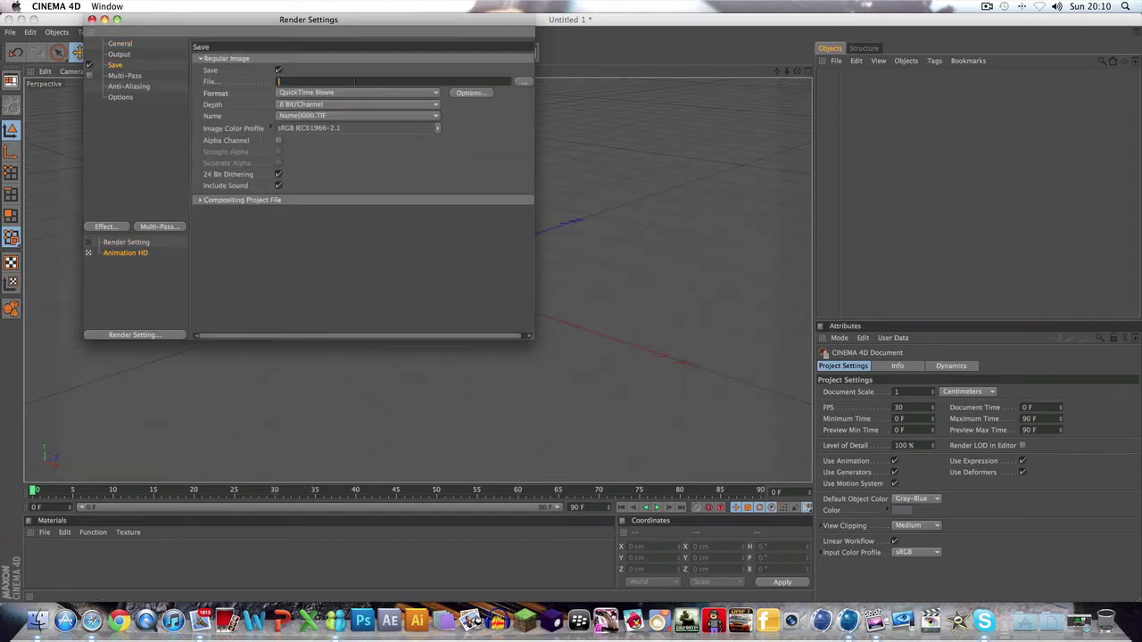
pyautogui.click(524, 82)
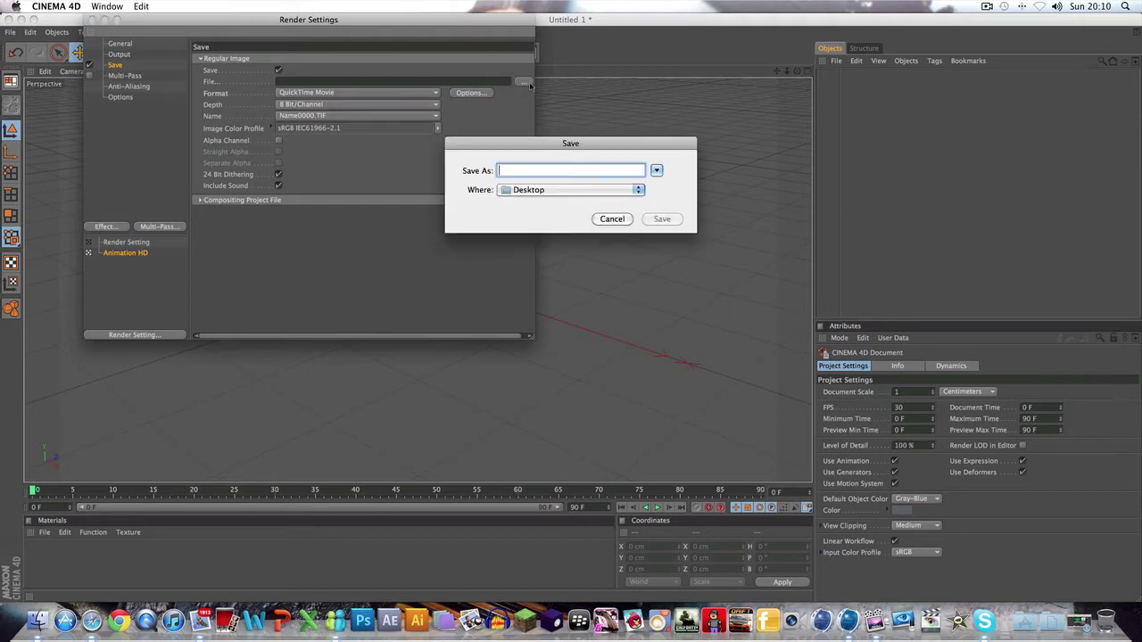
pyautogui.write('sound effect')
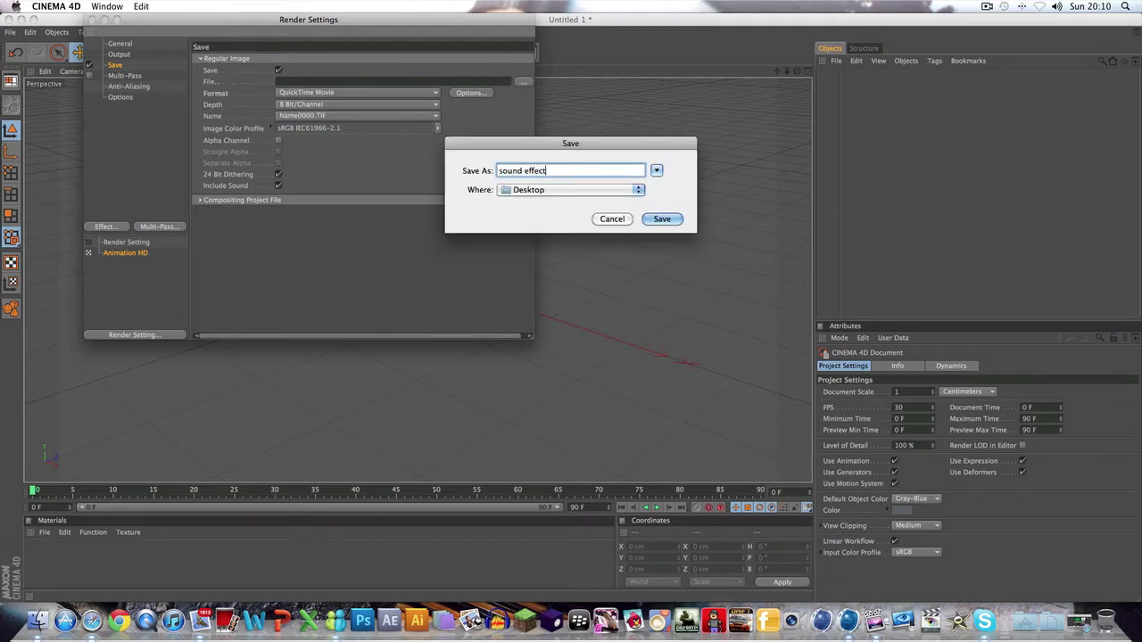
pyautogui.write('or turo')
pyautogui.press('BackSpace')
pyautogui.press('BackSpace')
pyautogui.write('torial')
pyautogui.press('Return')
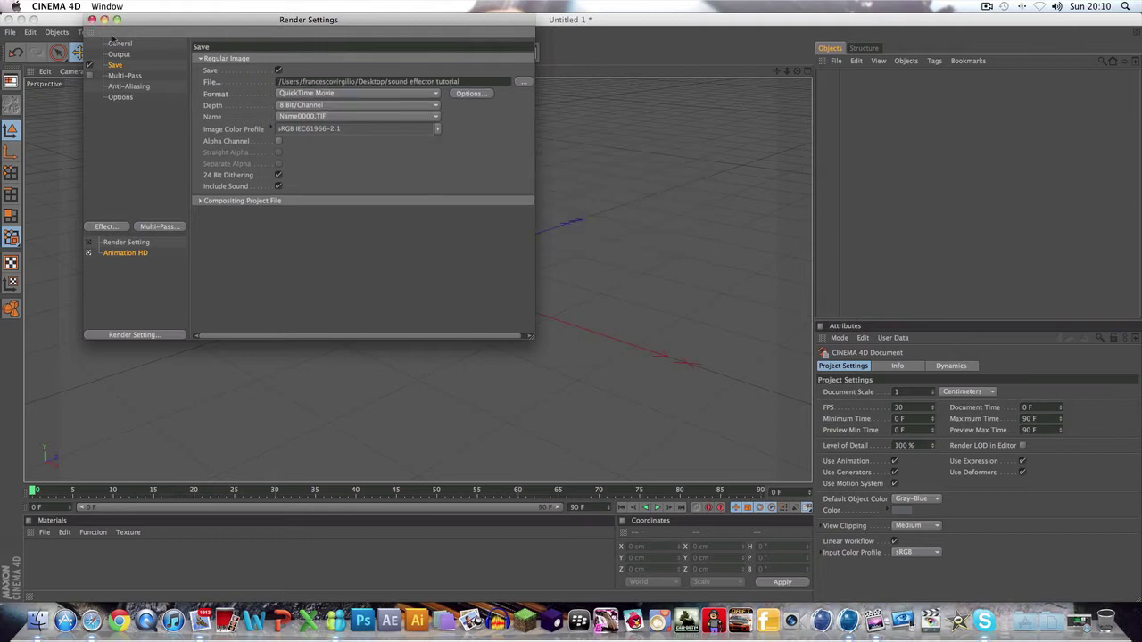
pyautogui.click(92, 20)
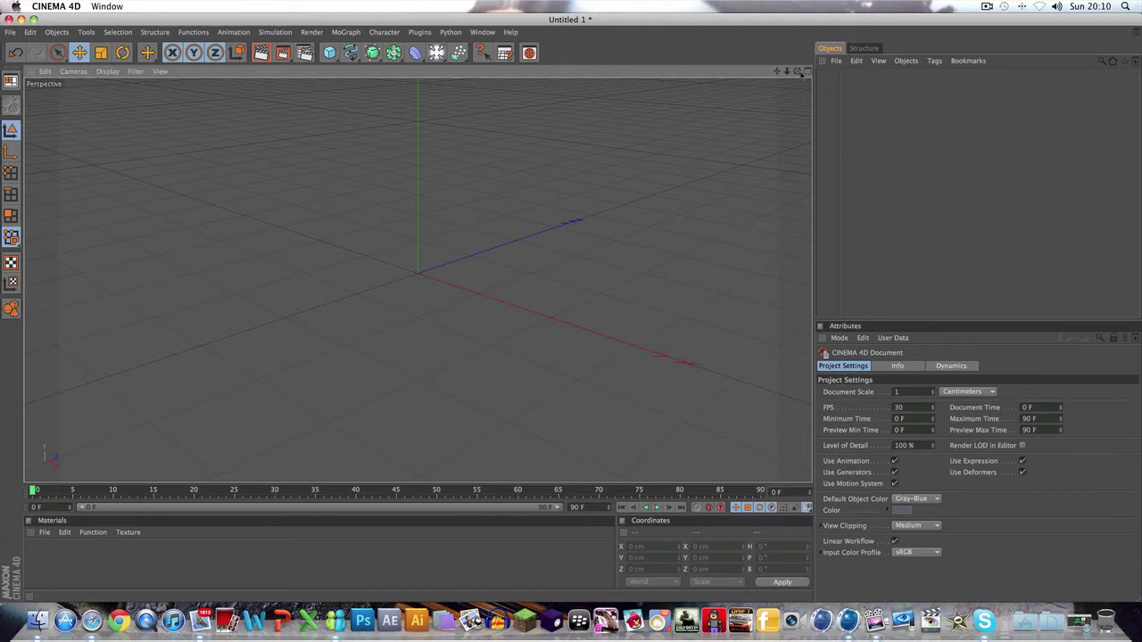
# Add a Floor object to the empty scene
pyautogui.moveTo(798, 73); pyautogui.dragTo(516, 75)
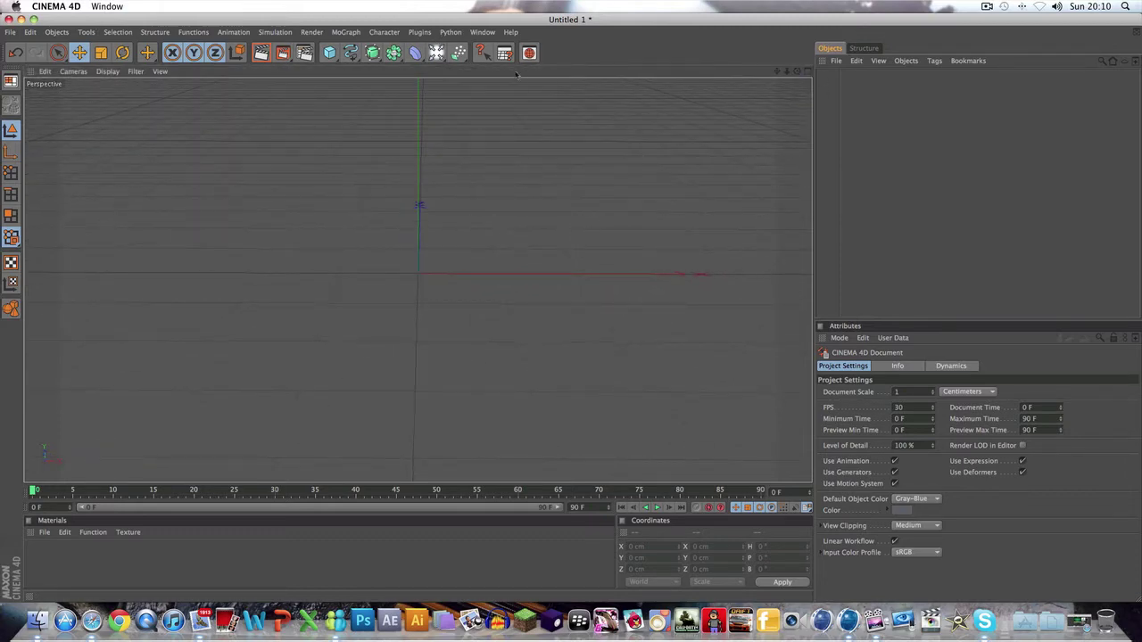
pyautogui.click(437, 52)
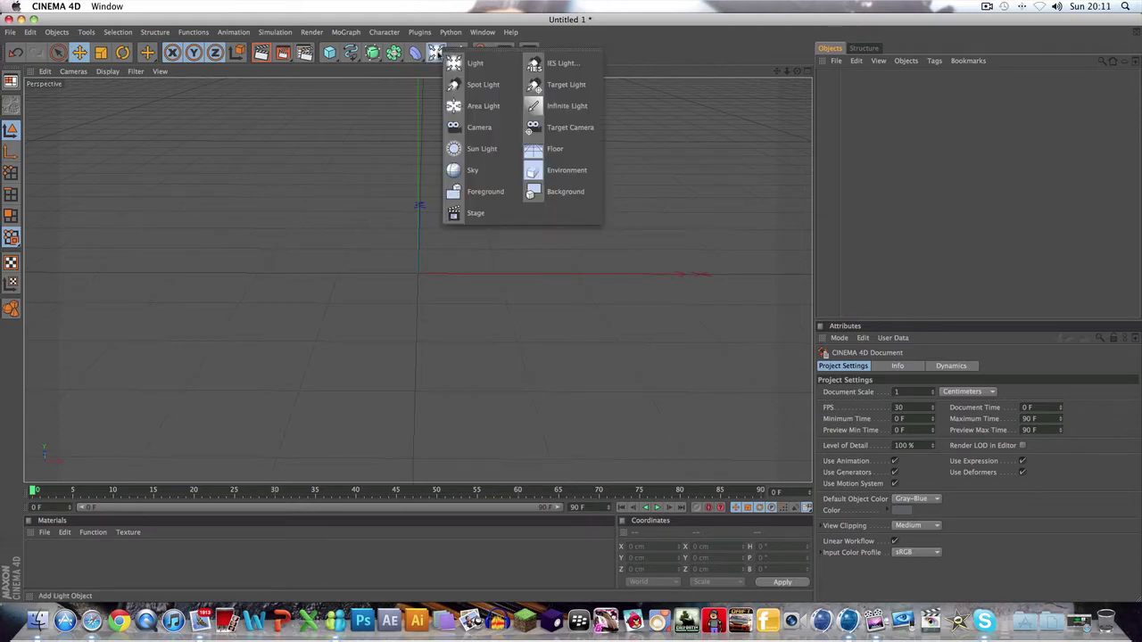
pyautogui.click(553, 148)
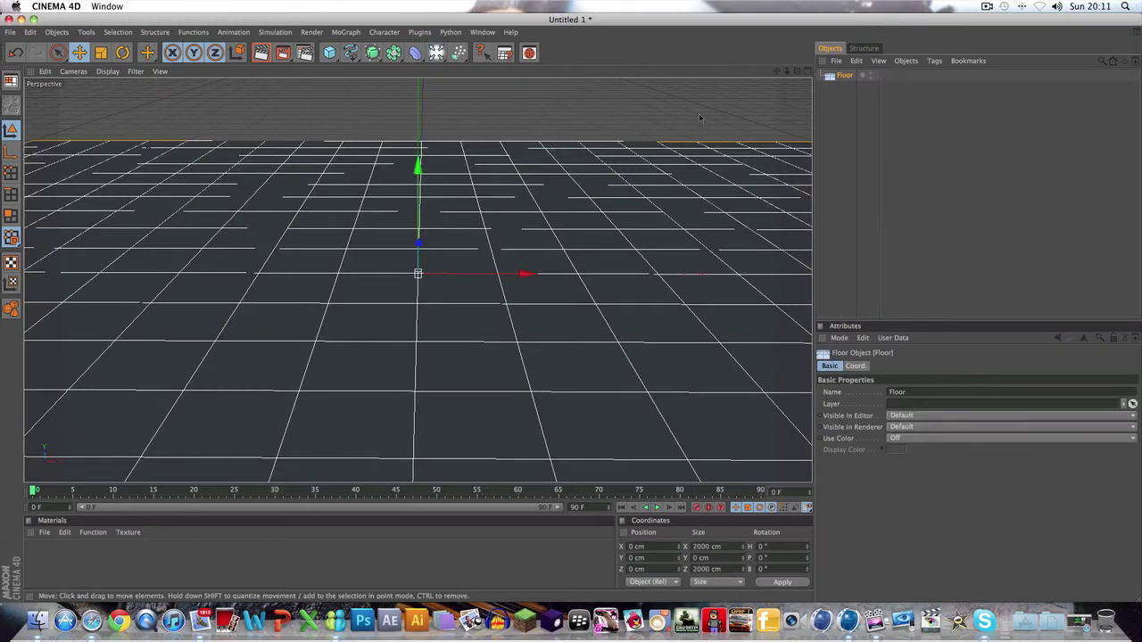
# Add a cube and reshape it into a narrow upright block about 46 x 212 x 45 cm
pyautogui.moveTo(798, 71); pyautogui.dragTo(797, 59)
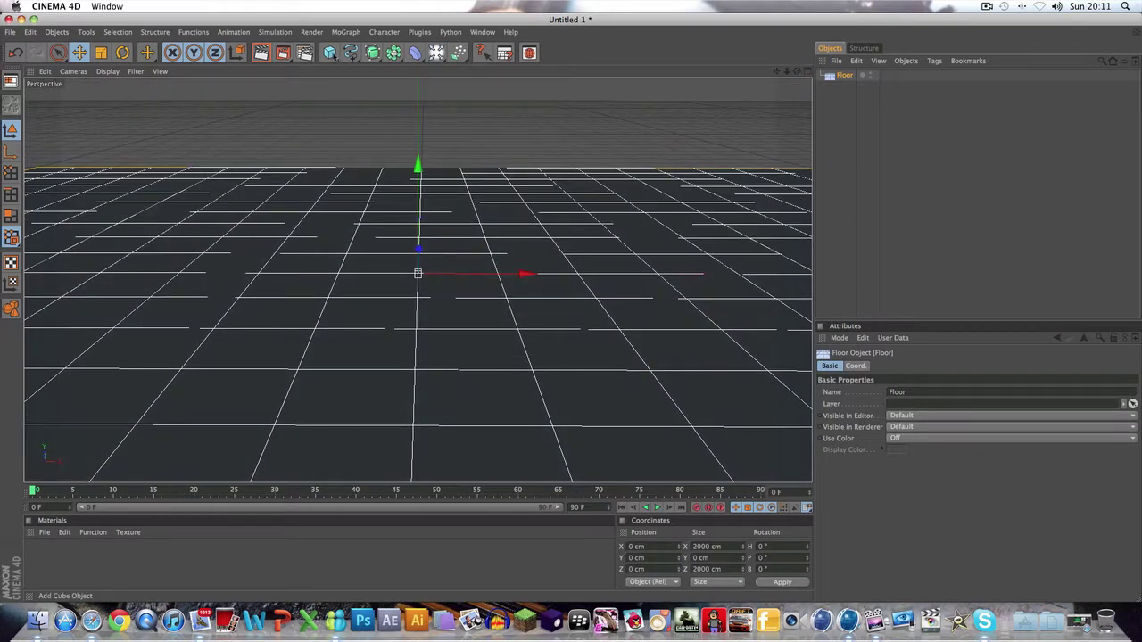
pyautogui.click(329, 53)
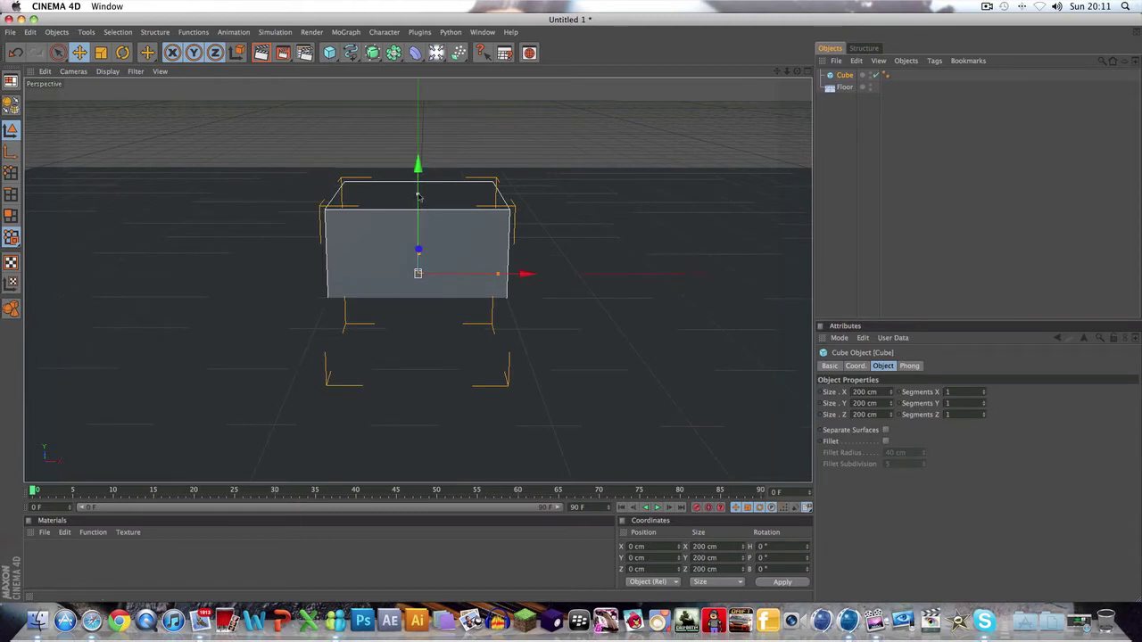
pyautogui.moveTo(419, 197); pyautogui.dragTo(418, 189)
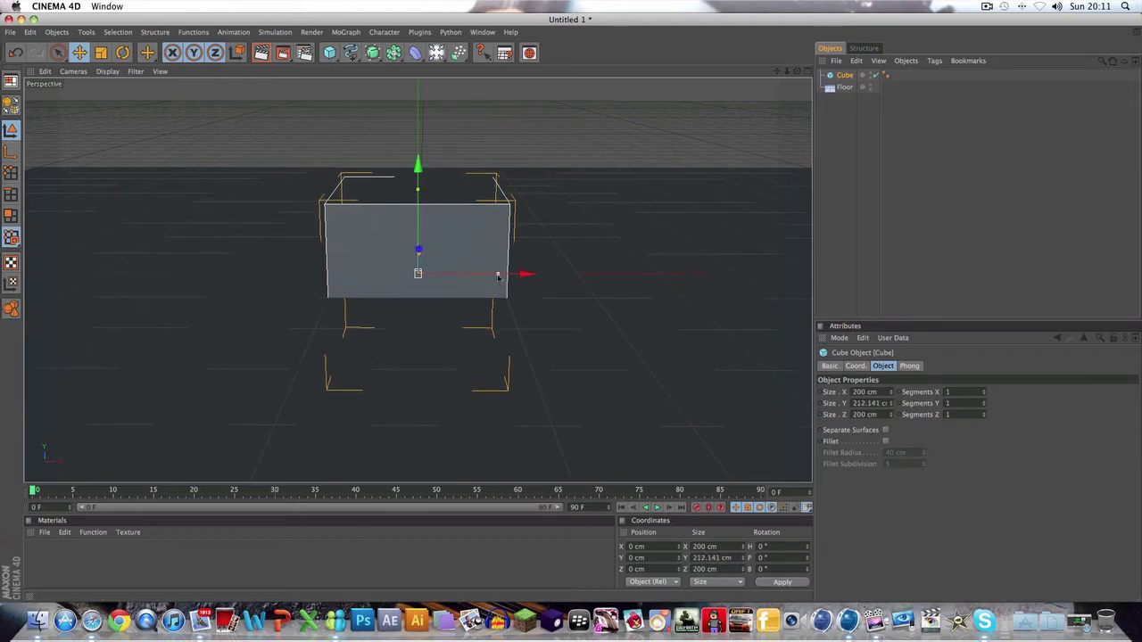
pyautogui.moveTo(498, 273); pyautogui.dragTo(438, 273)
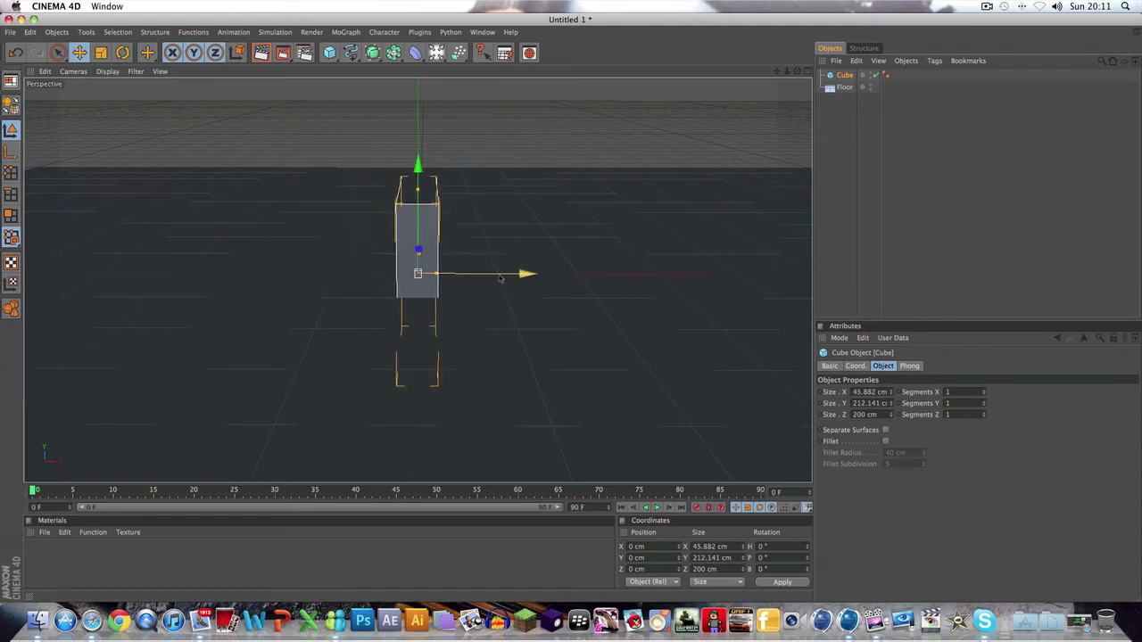
pyautogui.moveTo(799, 71); pyautogui.dragTo(936, 78)
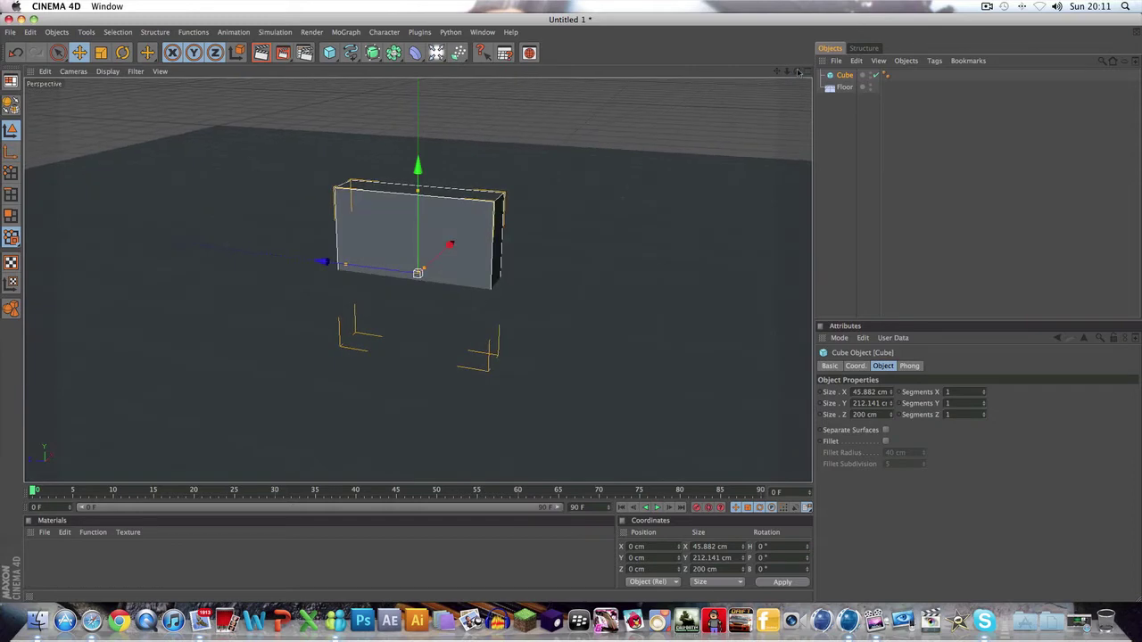
pyautogui.moveTo(351, 269); pyautogui.dragTo(401, 272)
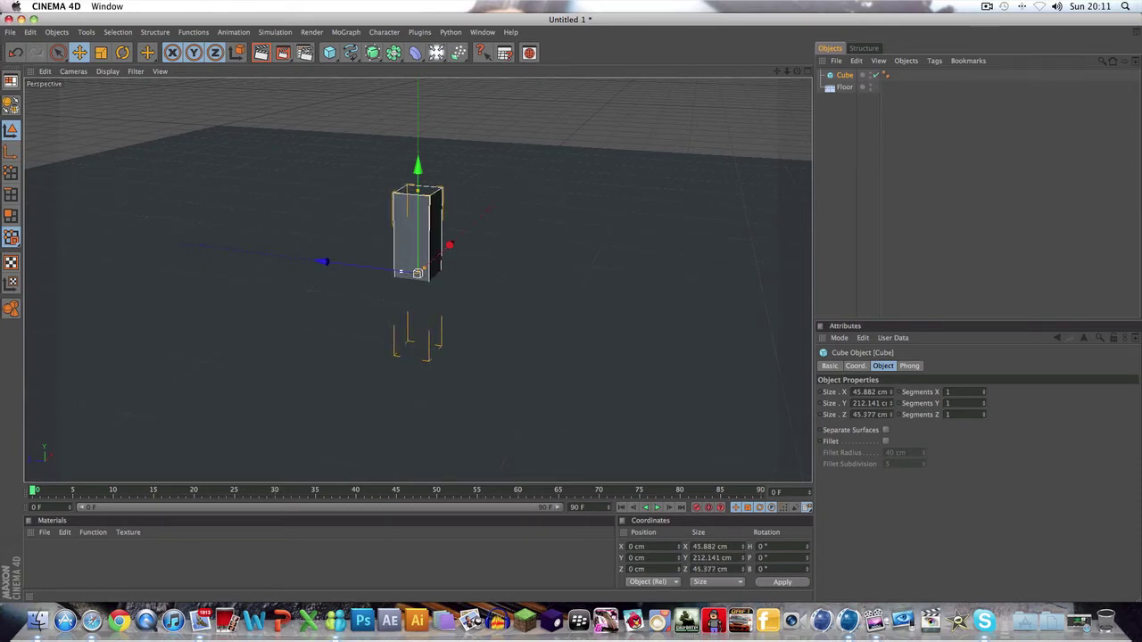
# Set the cube's X size to 50 cm in the object coordinates
pyautogui.moveTo(797, 72); pyautogui.dragTo(744, 102)
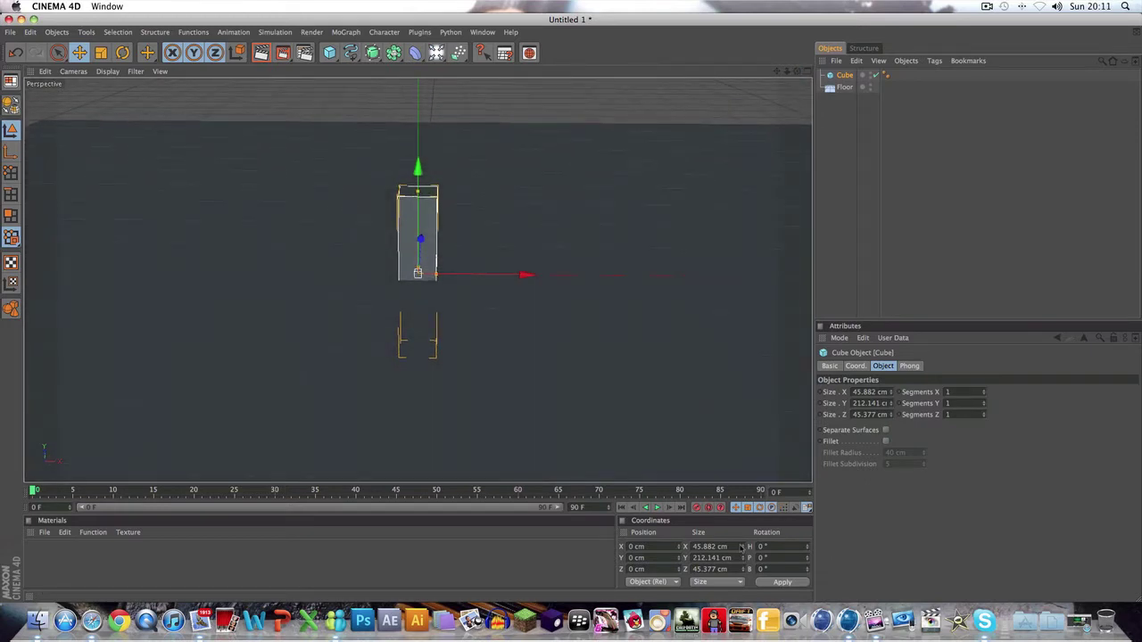
pyautogui.moveTo(729, 547); pyautogui.dragTo(694, 547)
pyautogui.write('5')
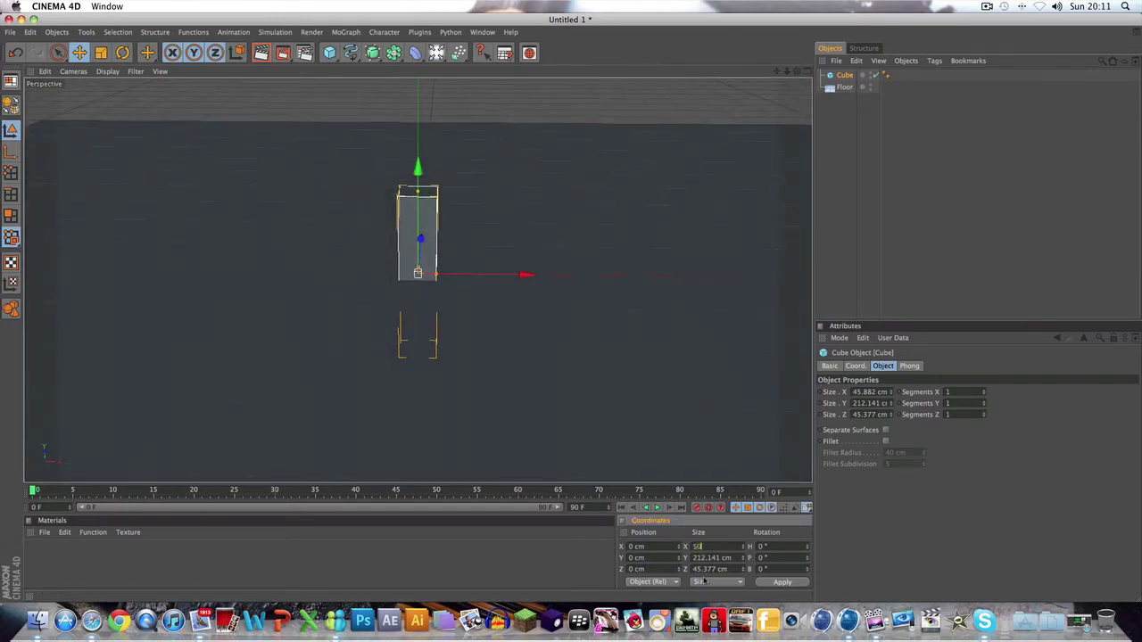
pyautogui.write('0')
pyautogui.press('Return')
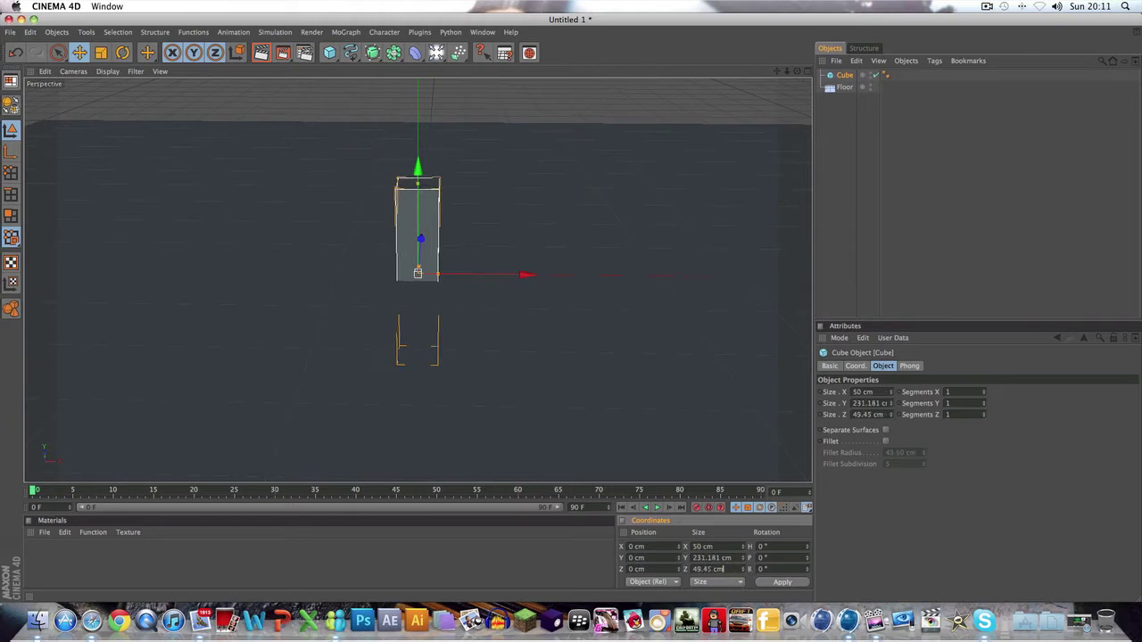
# Set the cube's Z size to 50 cm and raise the cube along Y by about 28 cm
pyautogui.moveTo(727, 569); pyautogui.dragTo(694, 569)
pyautogui.click(642, 547)
pyautogui.scroll(-4, 642, 547)
pyautogui.write('0')
pyautogui.press('Escape')
pyautogui.doubleClick(710, 569)
pyautogui.write('3')
pyautogui.press('Return')
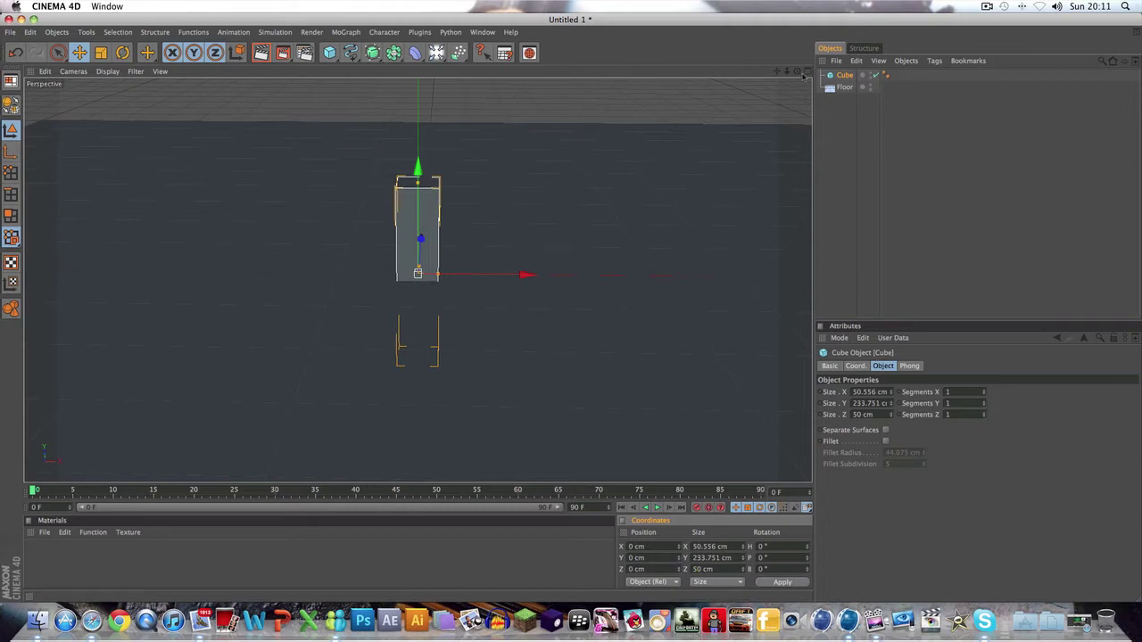
pyautogui.moveTo(797, 71)
pyautogui.mouseDown()
pyautogui.moveTo(797, 111)
pyautogui.moveTo(812, 59)
pyautogui.moveTo(797, 94)
pyautogui.moveTo(794, 73)
pyautogui.moveTo(783, 76)
pyautogui.moveTo(795, 74)
pyautogui.mouseUp()
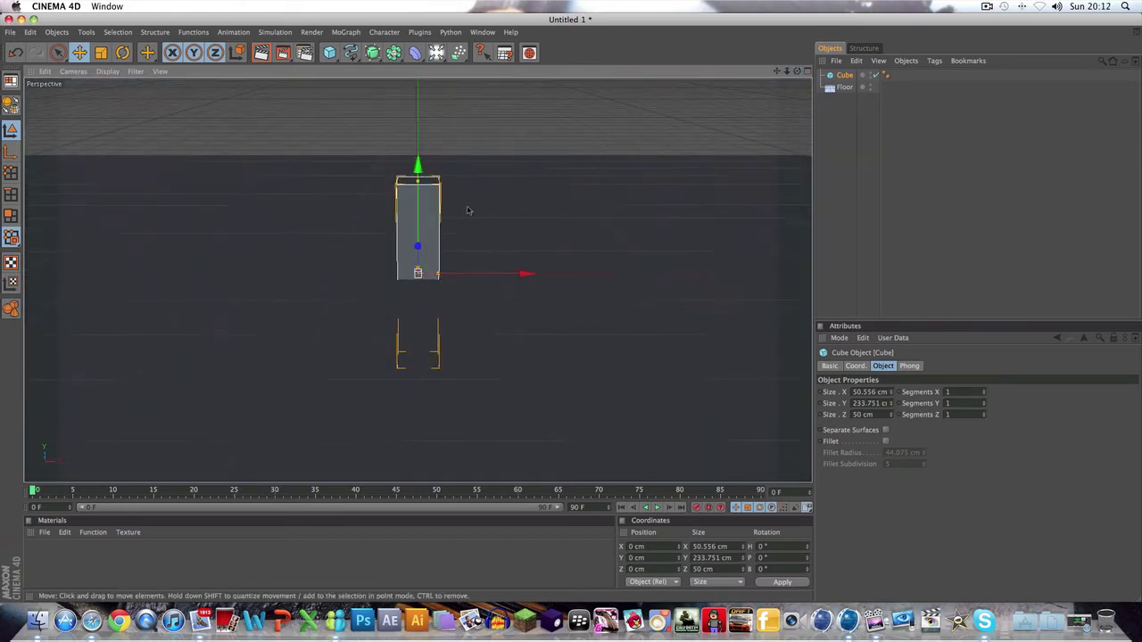
pyautogui.moveTo(424, 209); pyautogui.dragTo(425, 186)
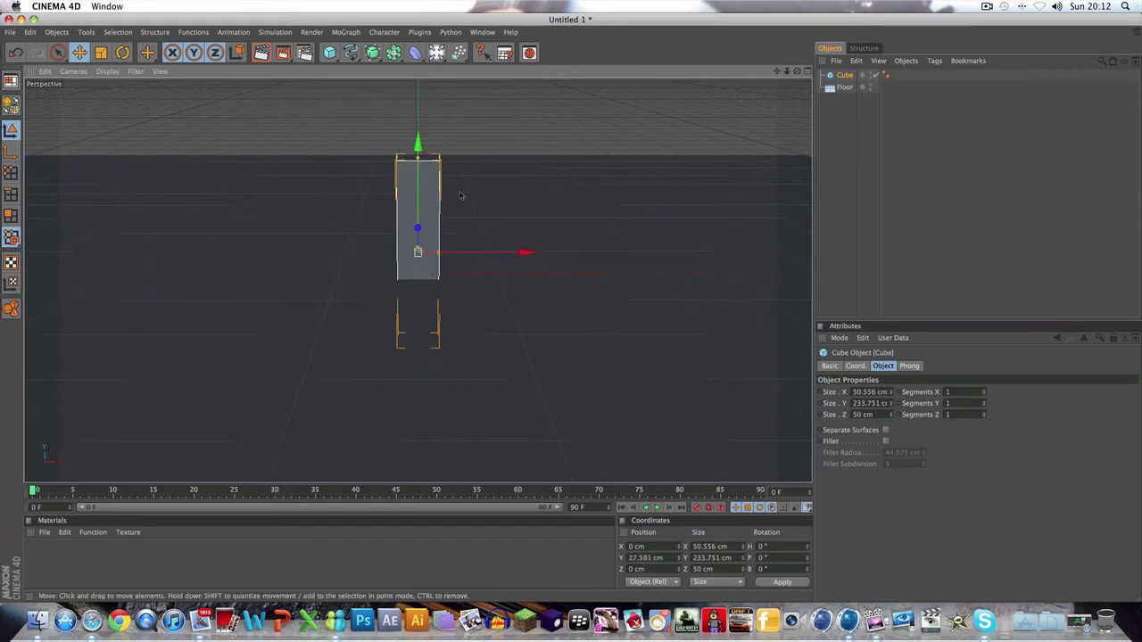
# Add a MoGraph Cloner object and set its mode to Radial
pyautogui.click(846, 76)
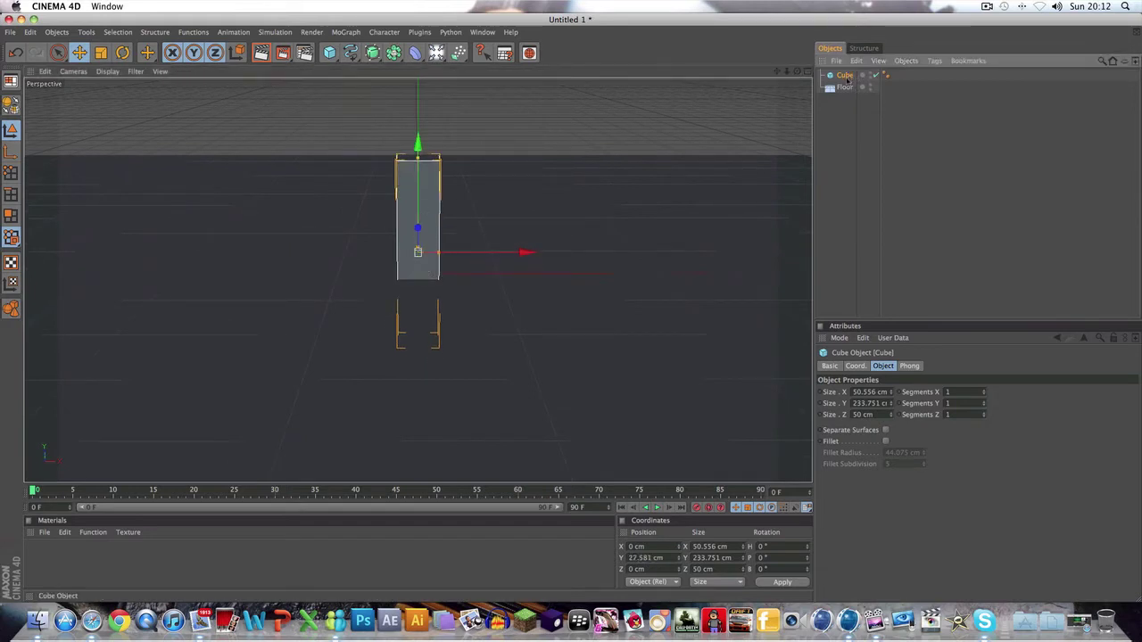
pyautogui.click(346, 32)
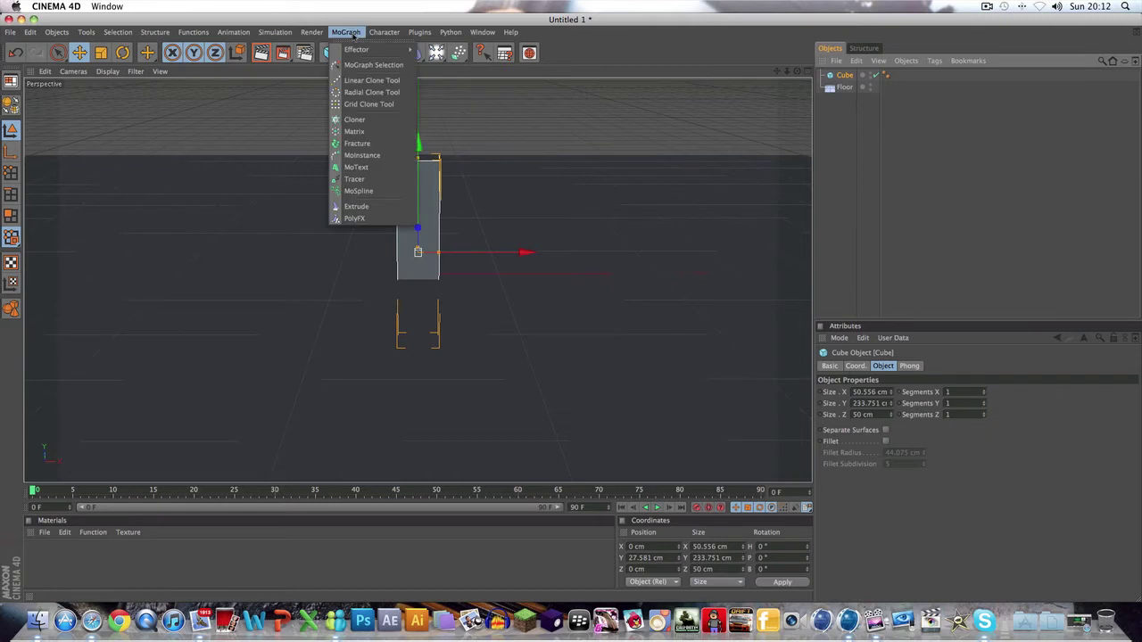
pyautogui.click(354, 120)
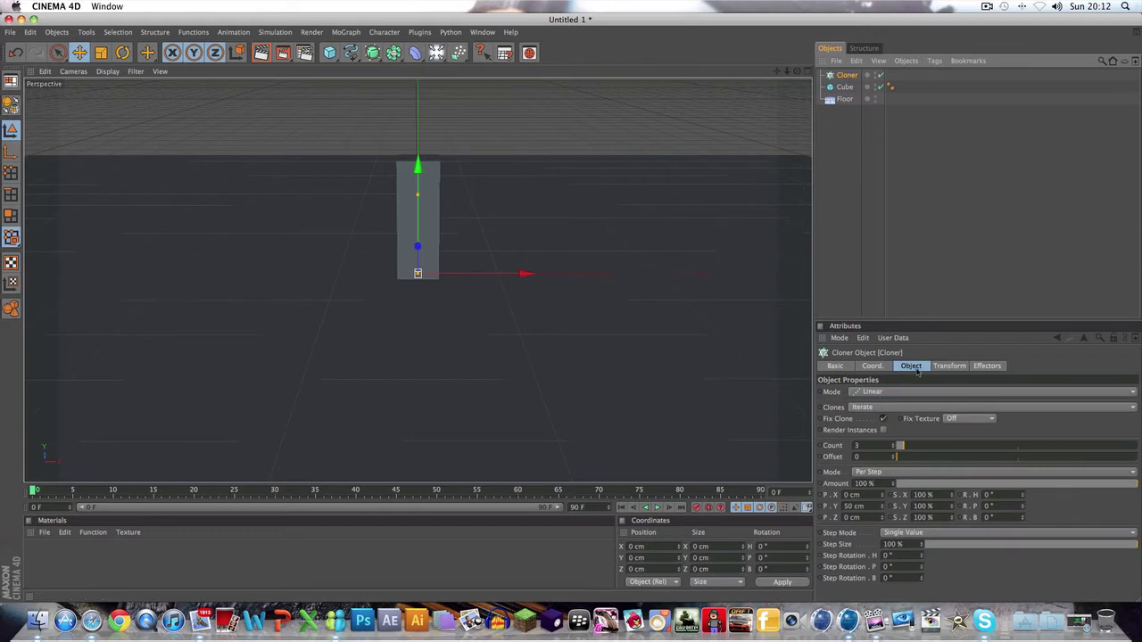
pyautogui.click(871, 394)
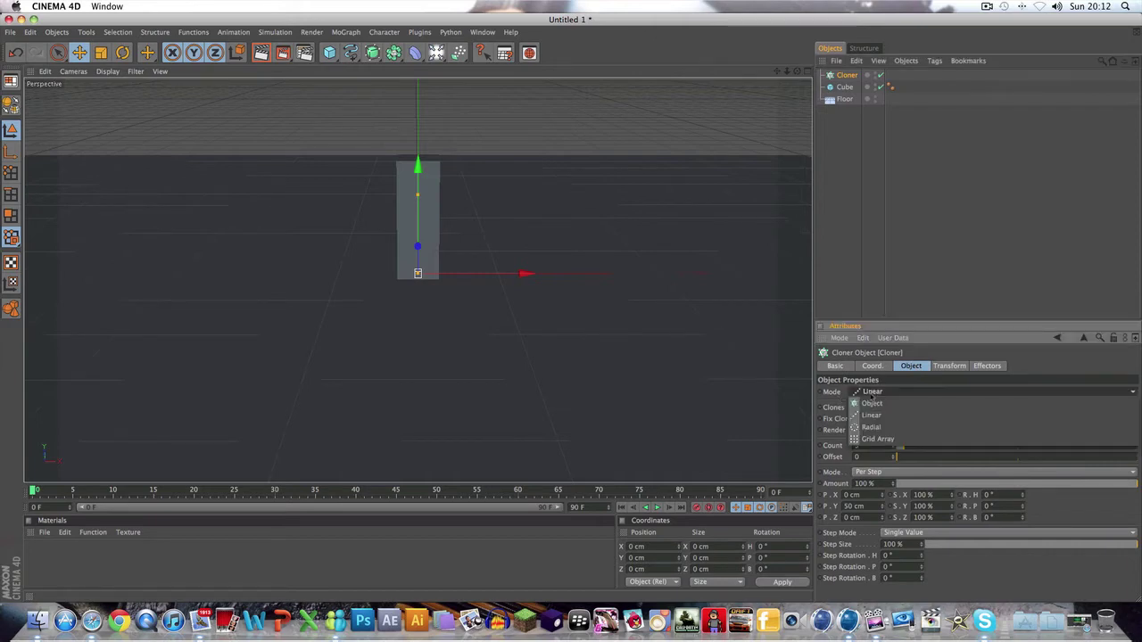
pyautogui.click(882, 428)
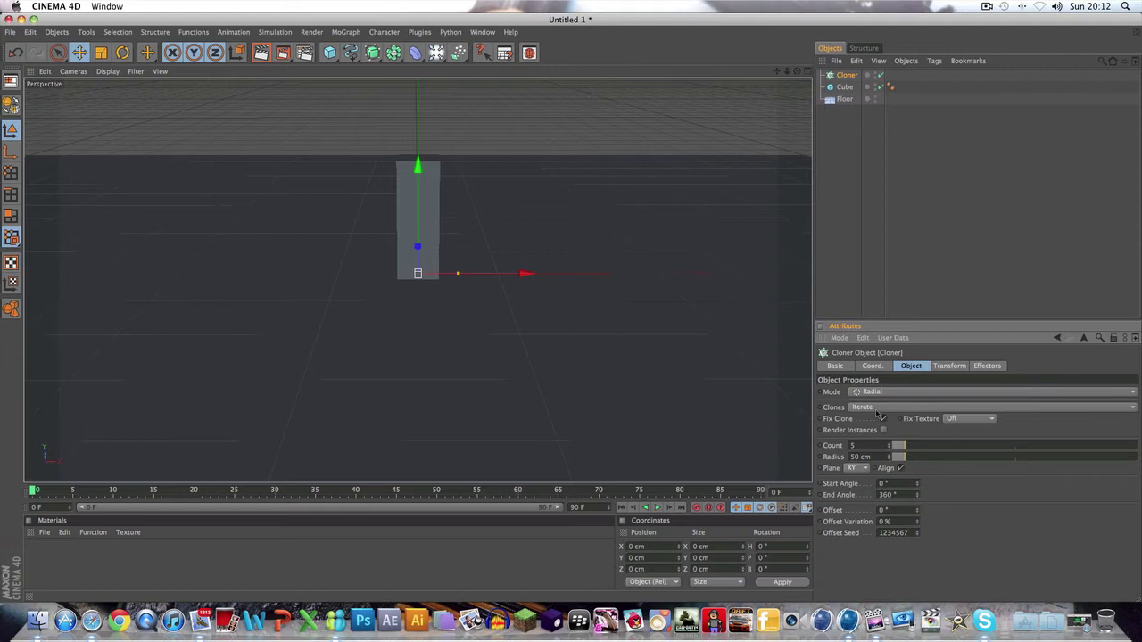
# Set the Cloner's plane to XZ and its clone count to 35
pyautogui.click(855, 468)
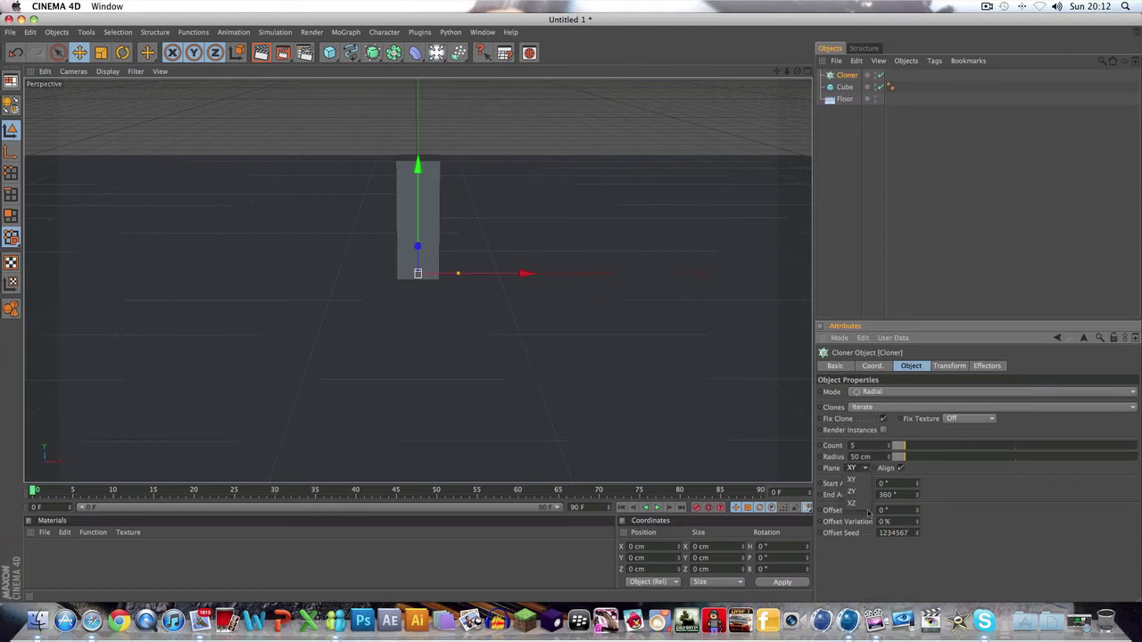
pyautogui.click(865, 506)
pyautogui.moveTo(915, 451); pyautogui.dragTo(978, 446)
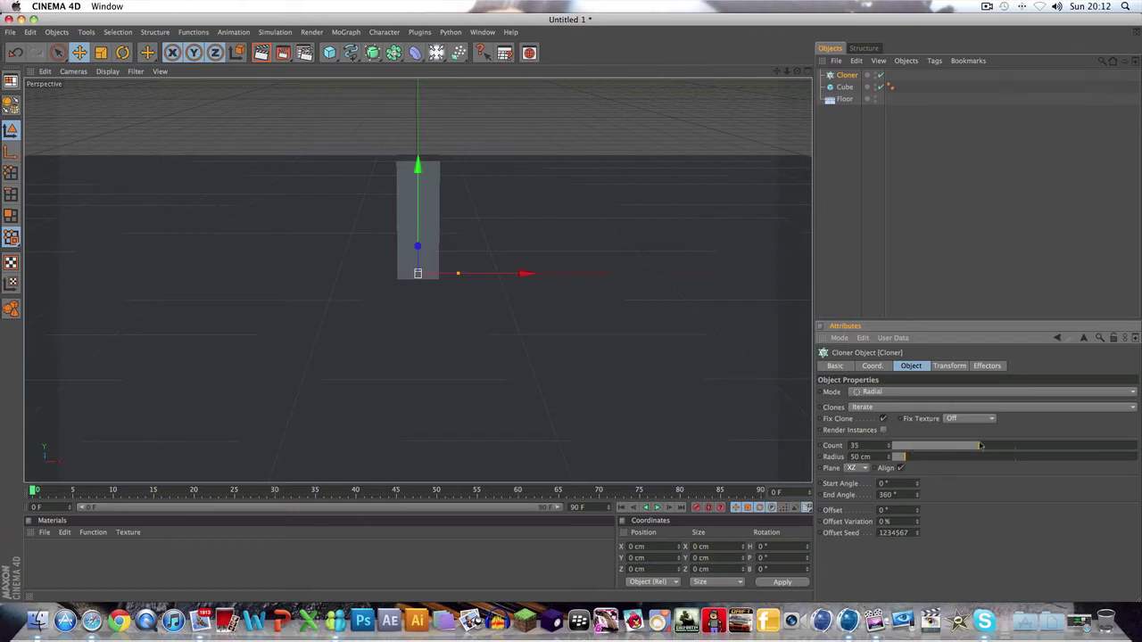
# Make the cube a child of the Cloner, and set the Cloner's count to 27 and radius to 395 cm
pyautogui.moveTo(800, 71); pyautogui.dragTo(801, 71)
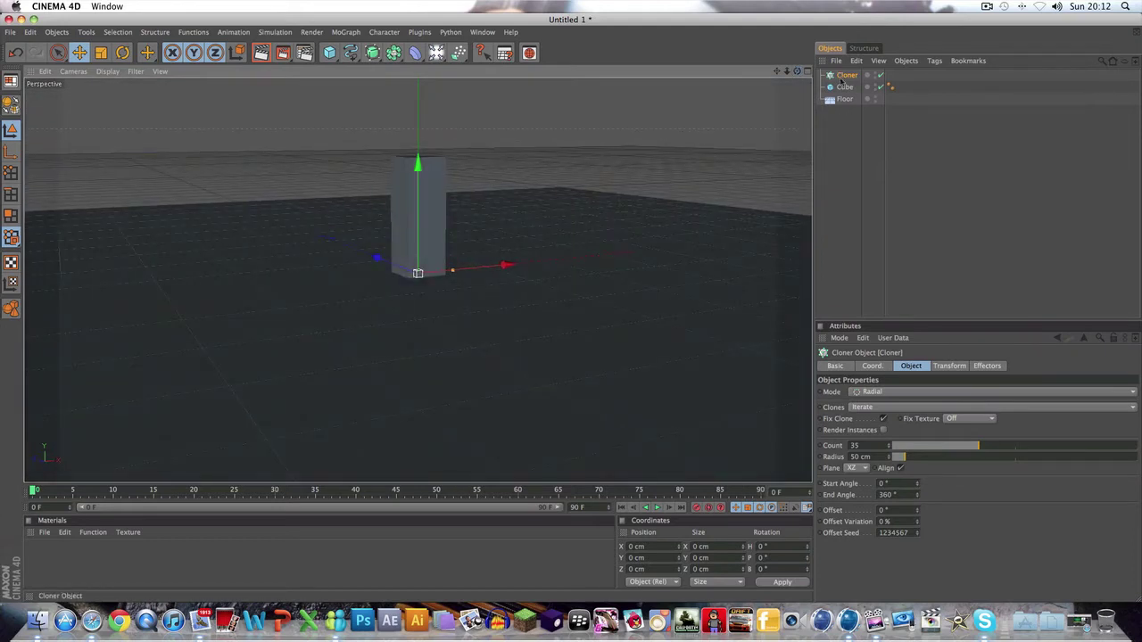
pyautogui.moveTo(844, 90)
pyautogui.mouseDown()
pyautogui.moveTo(845, 77)
pyautogui.moveTo(790, 90)
pyautogui.moveTo(785, 102)
pyautogui.mouseUp()
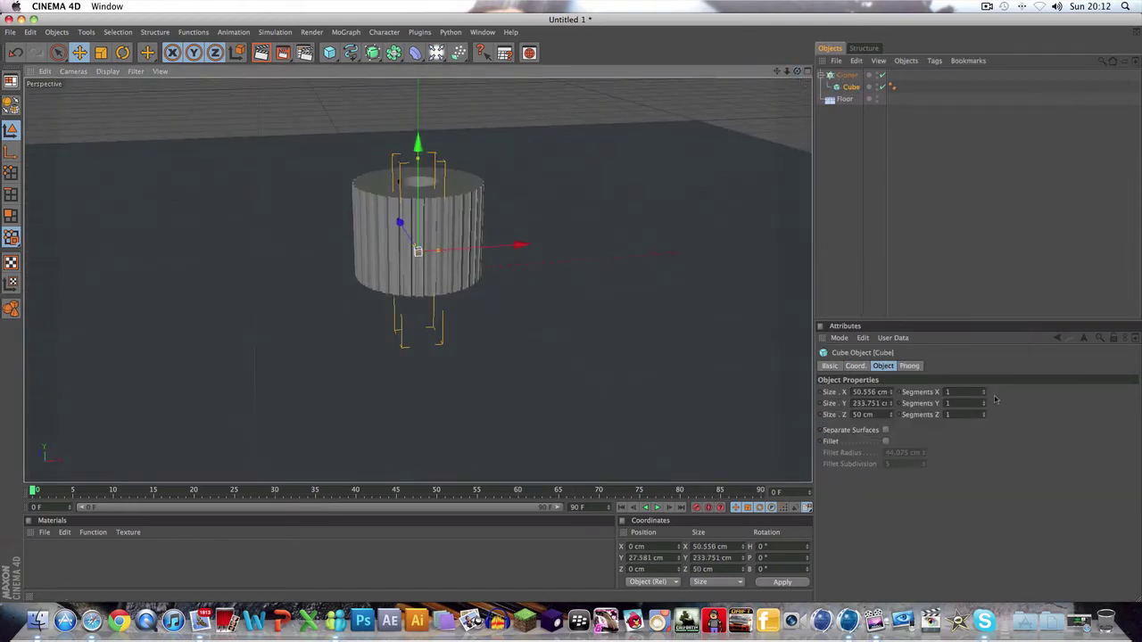
pyautogui.click(846, 75)
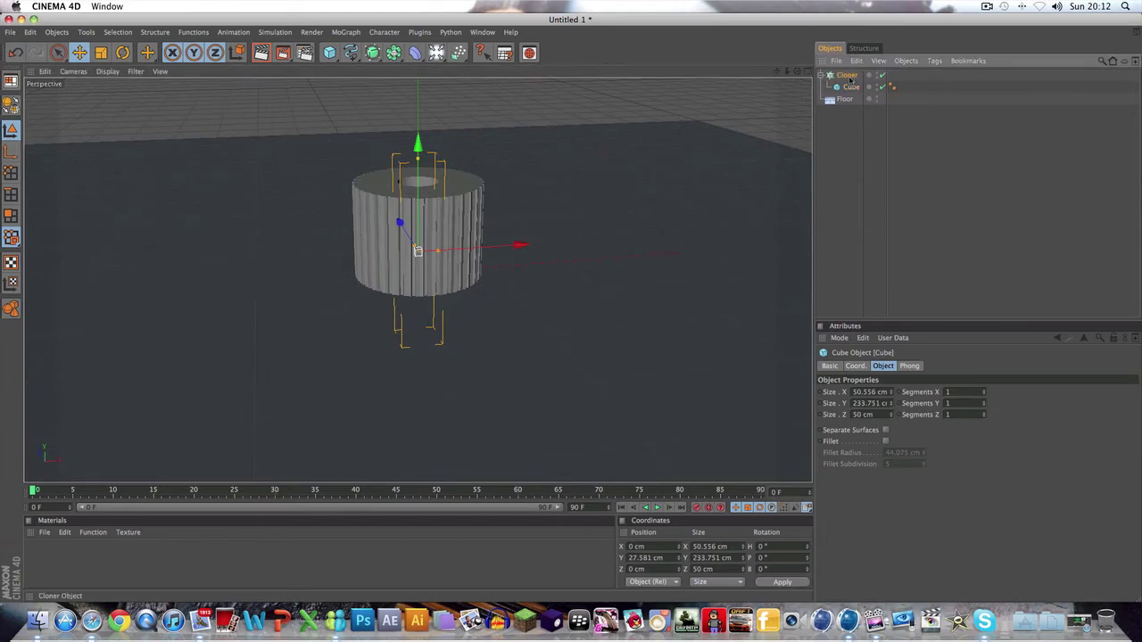
pyautogui.moveTo(989, 451)
pyautogui.mouseDown()
pyautogui.moveTo(1036, 449)
pyautogui.moveTo(998, 450)
pyautogui.mouseUp()
pyautogui.moveTo(906, 461); pyautogui.dragTo(960, 445)
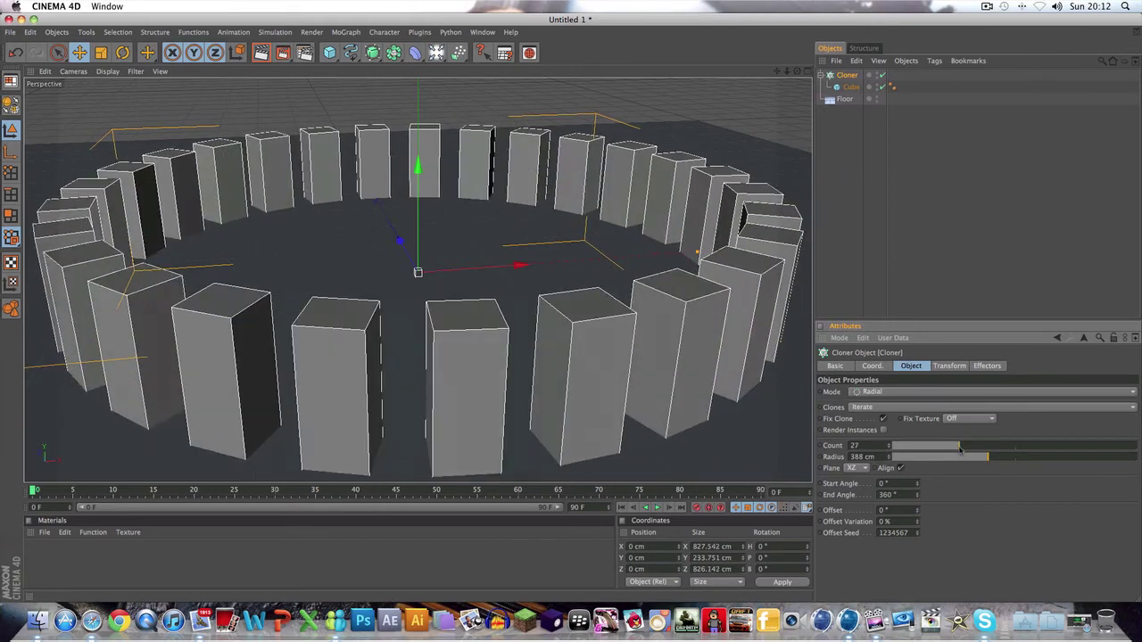
pyautogui.moveTo(984, 459); pyautogui.dragTo(991, 459)
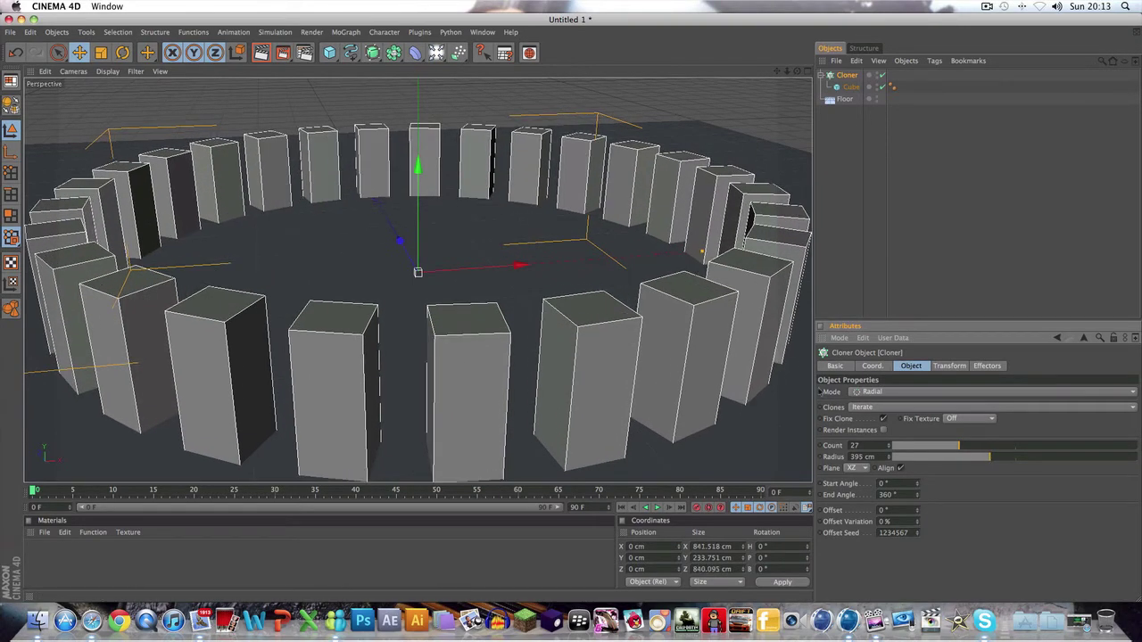
pyautogui.click(842, 177)
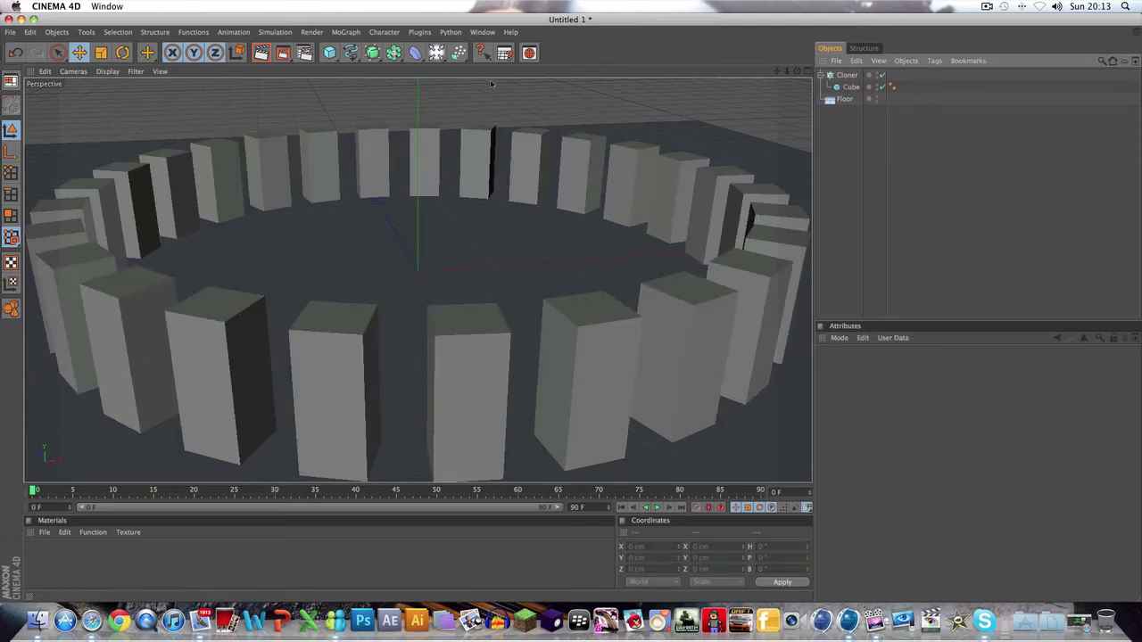
# Add a MoGraph Sound effector to the Cloner
pyautogui.click(848, 75)
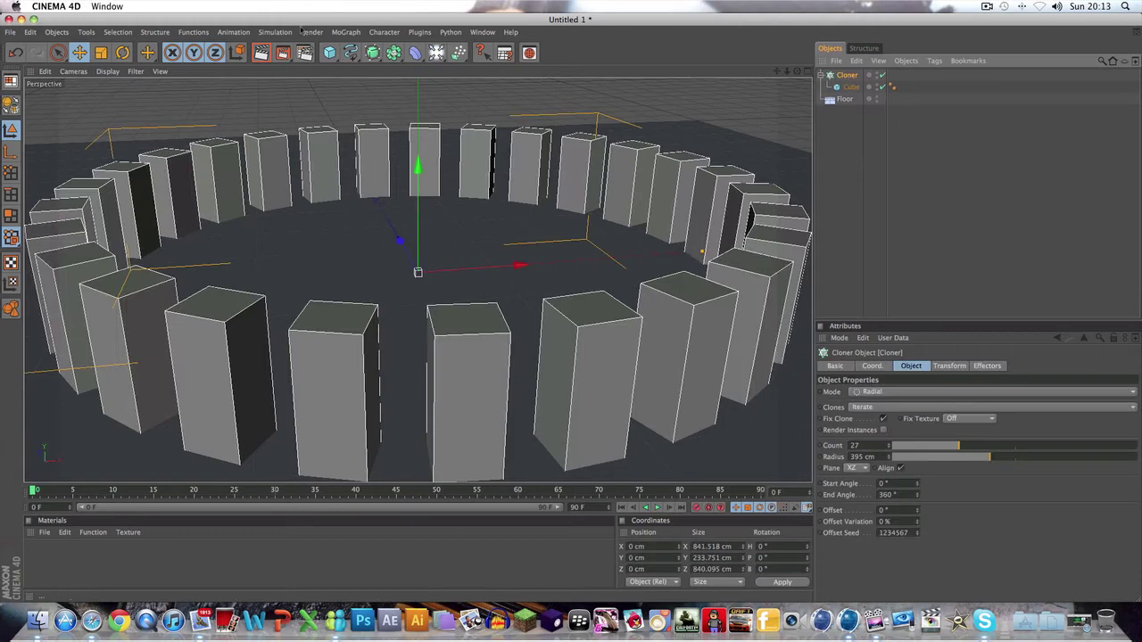
pyautogui.click(346, 33)
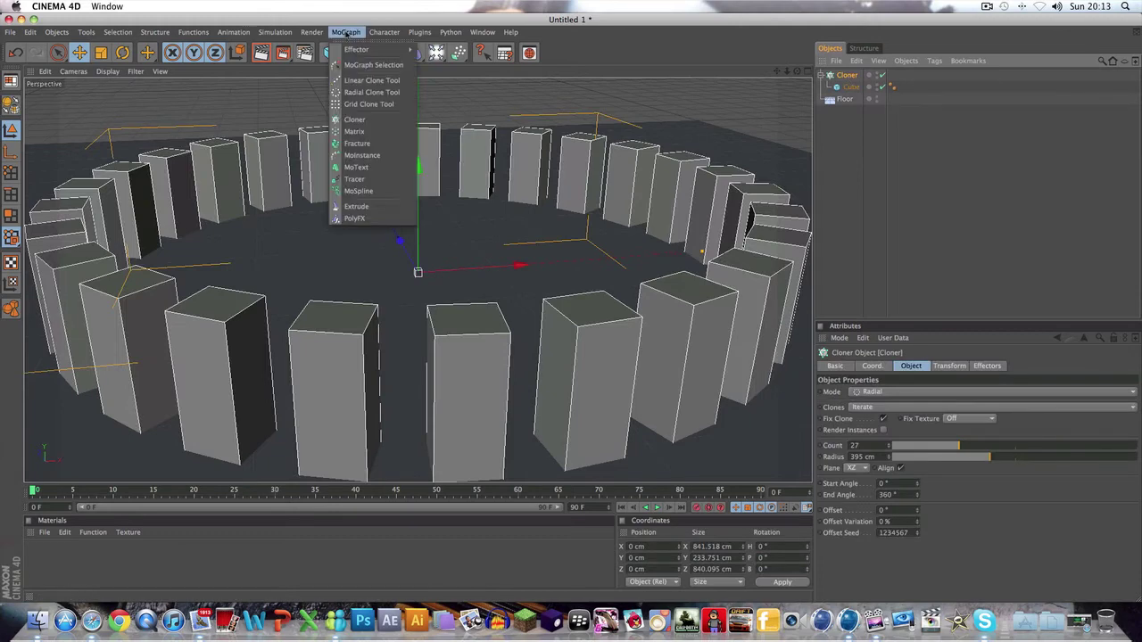
pyautogui.moveTo(366, 50)
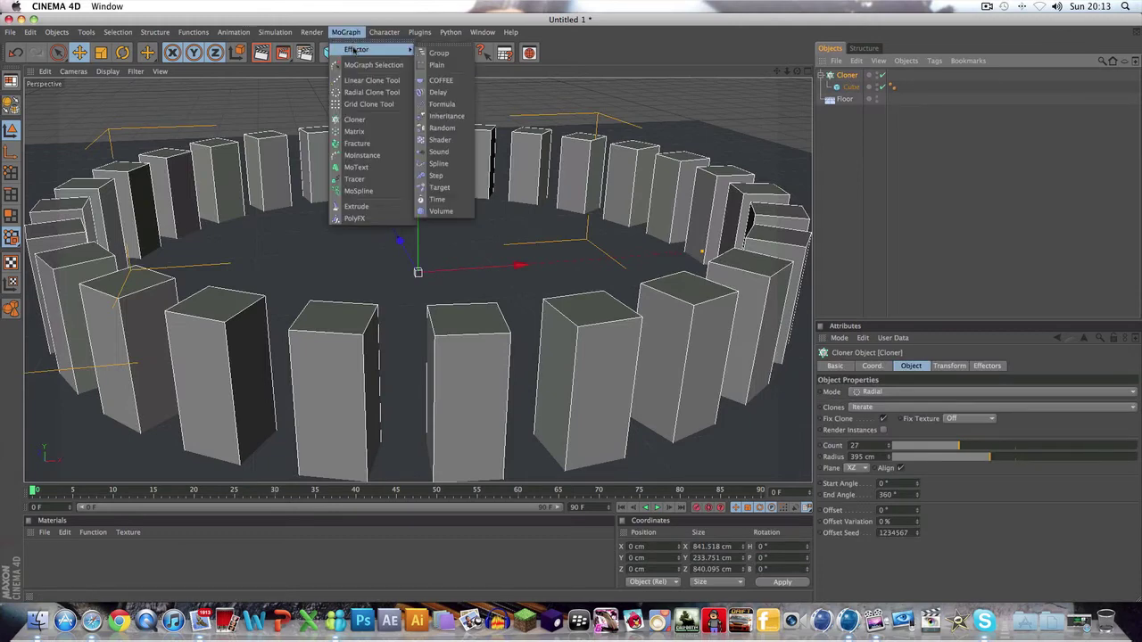
pyautogui.click(453, 153)
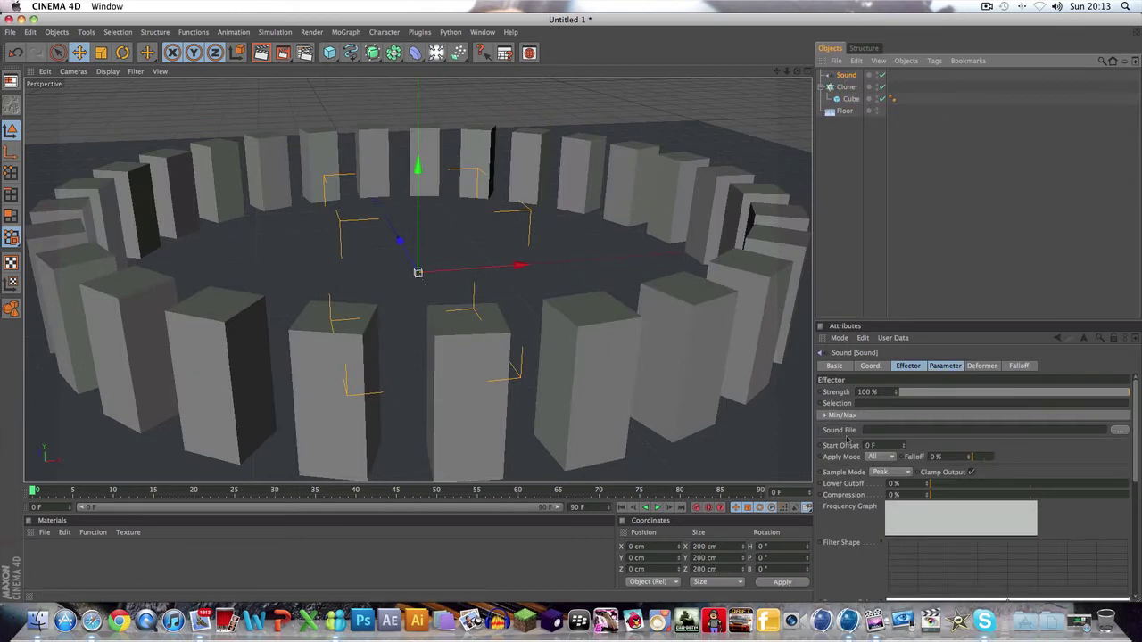
# Load "sound effector music.wav" from the external drive as the Sound effector's sound file
pyautogui.click(1118, 432)
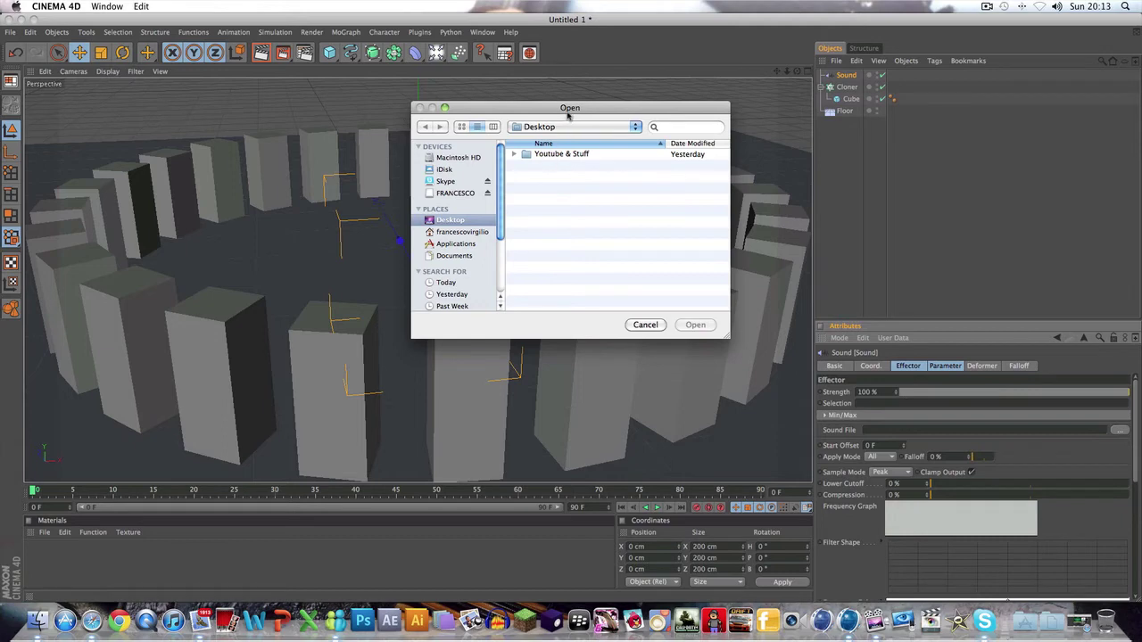
pyautogui.moveTo(553, 110); pyautogui.dragTo(713, 232)
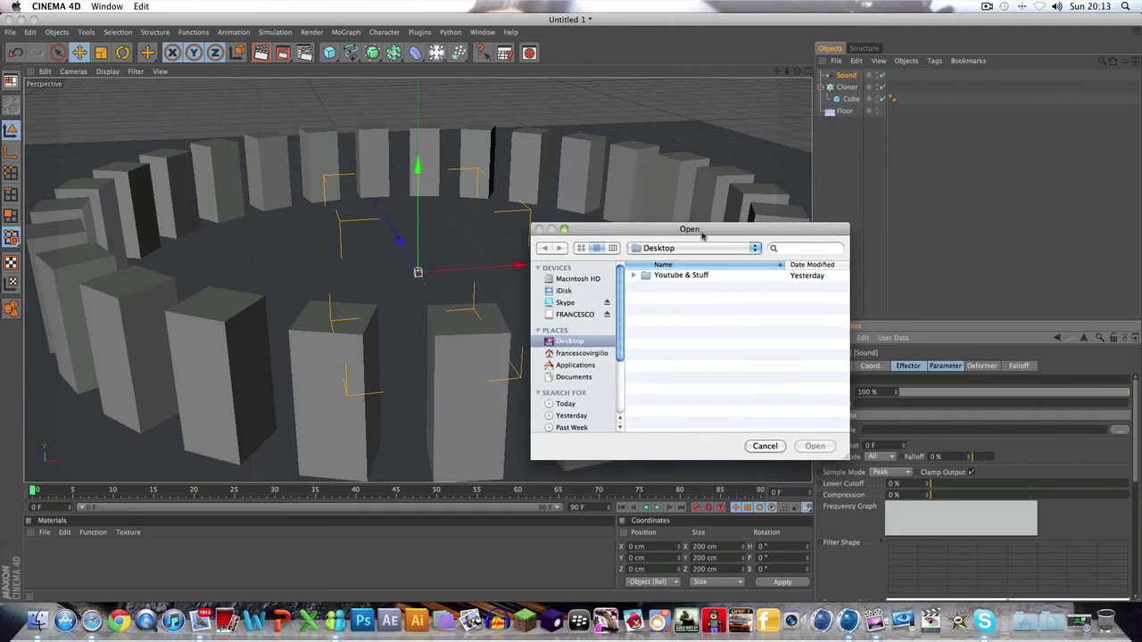
pyautogui.moveTo(703, 233); pyautogui.dragTo(662, 199)
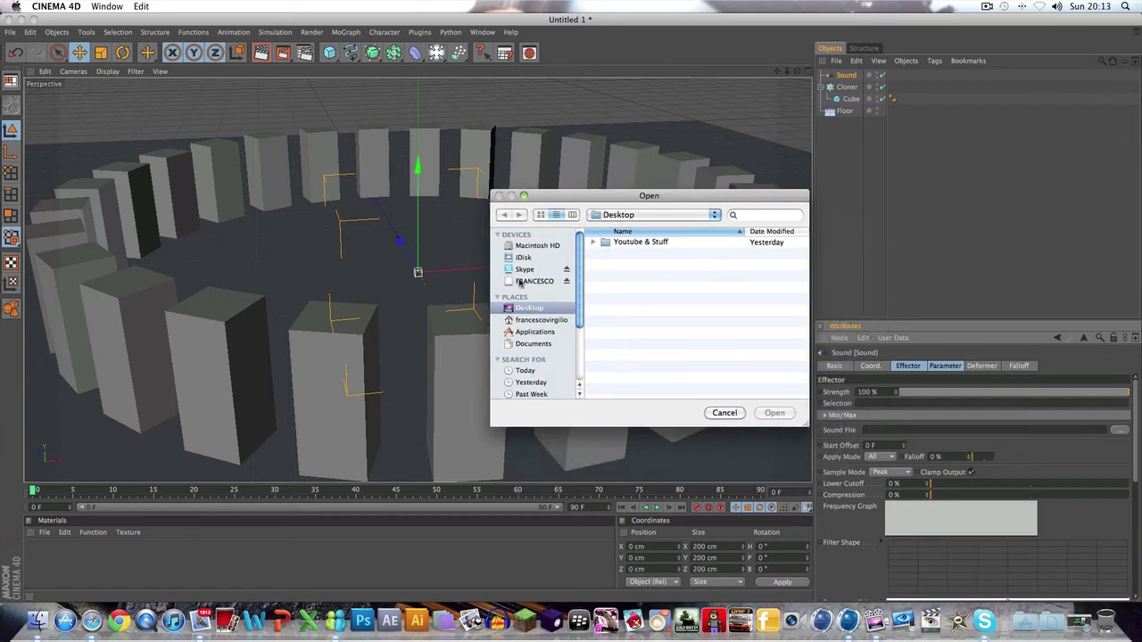
pyautogui.click(531, 281)
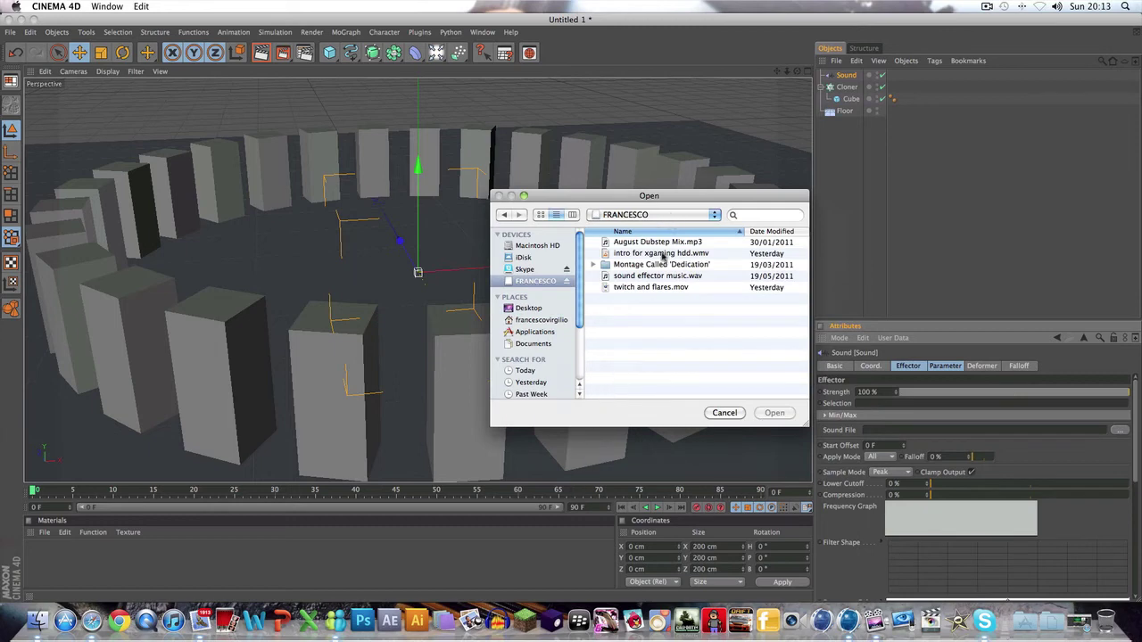
pyautogui.click(647, 275)
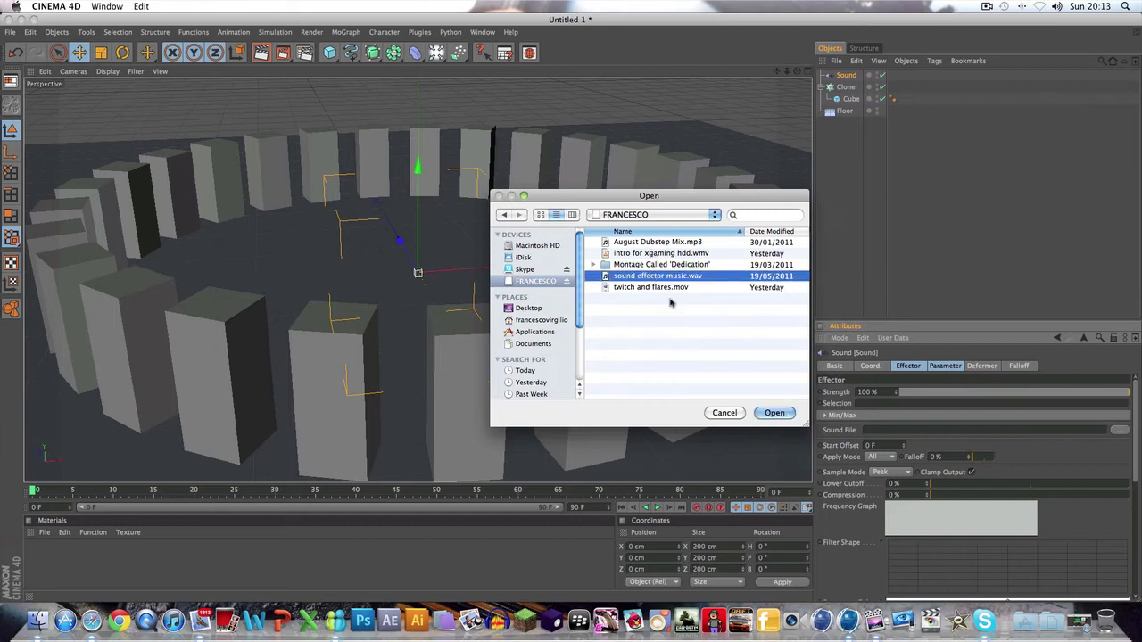
pyautogui.click(774, 414)
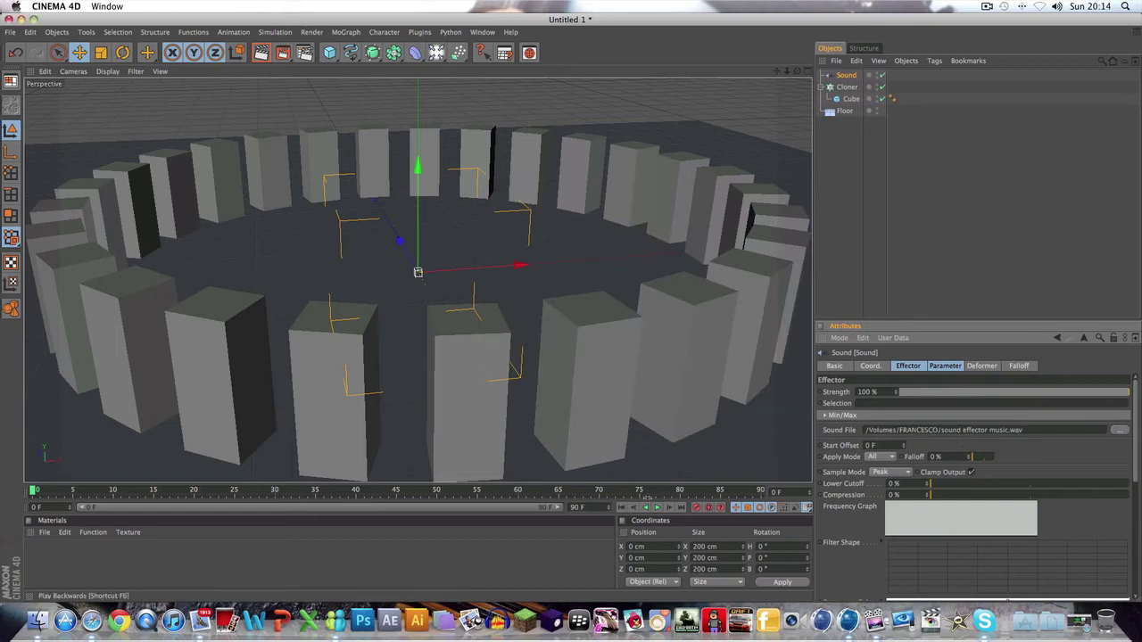
# Preview how the blocks react to the sound by playing the animation twice, returning to frame 0 each time
pyautogui.click(658, 507)
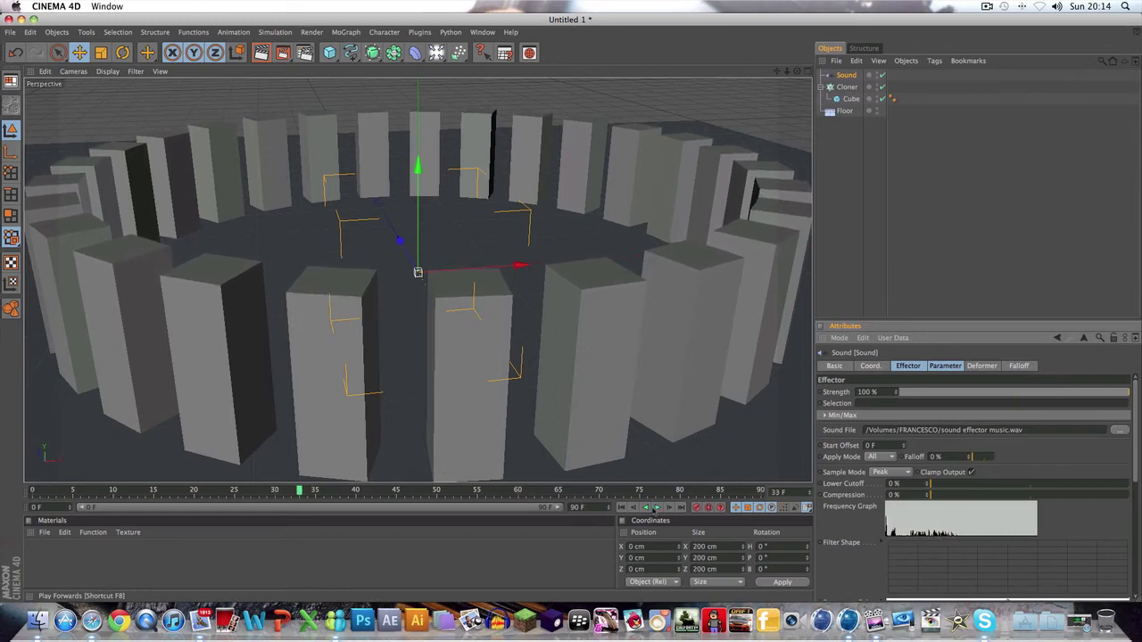
pyautogui.click(657, 507)
pyautogui.click(622, 507)
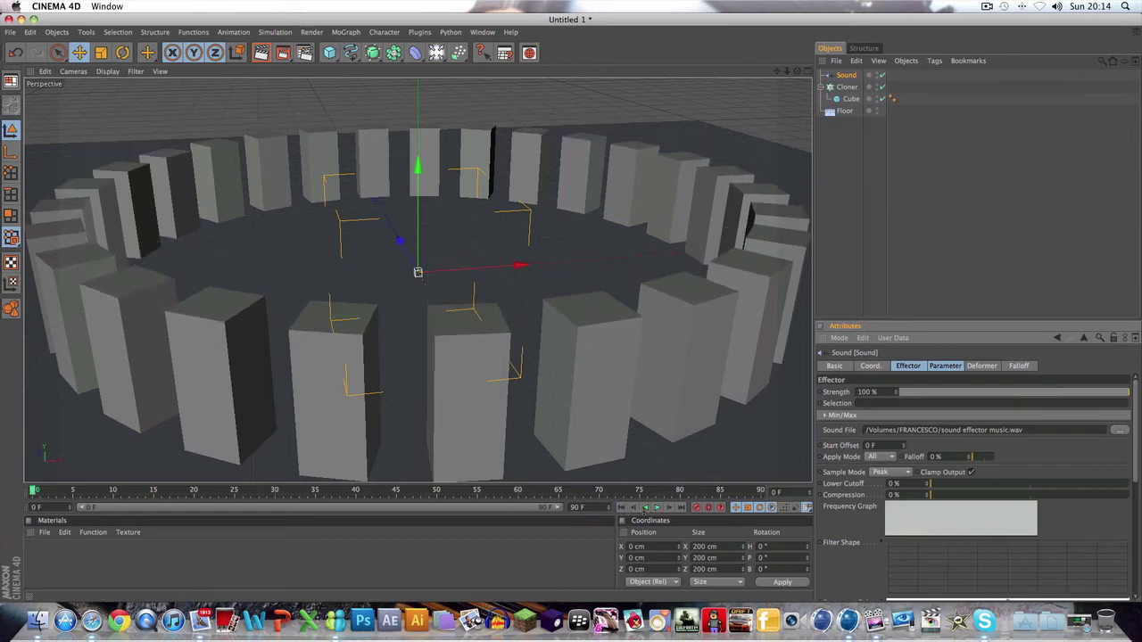
pyautogui.click(657, 507)
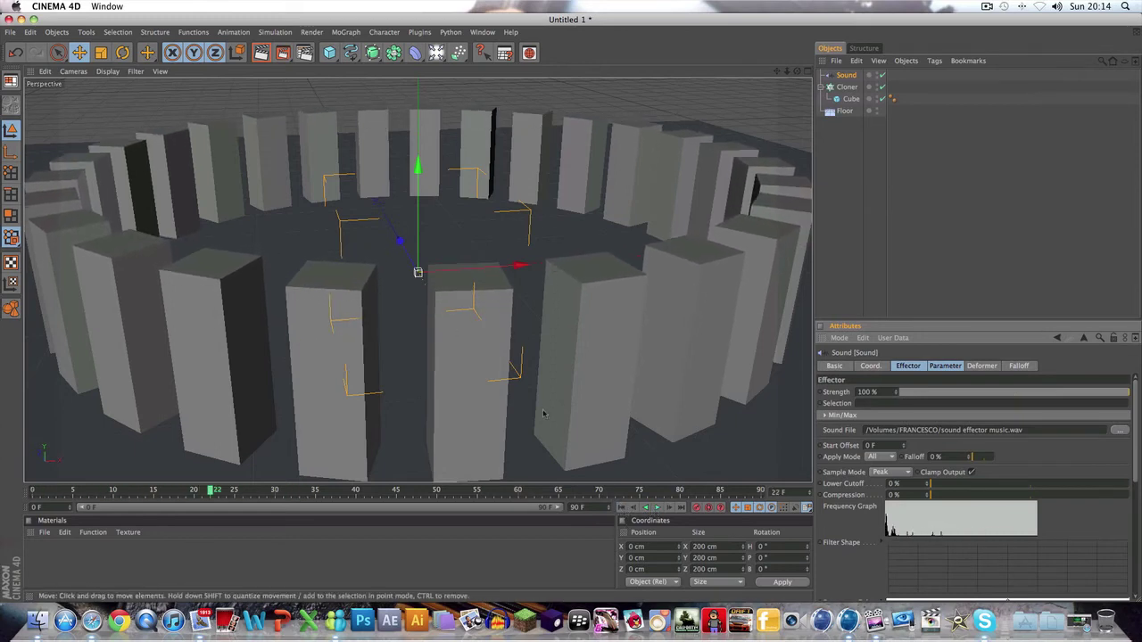
pyautogui.click(622, 507)
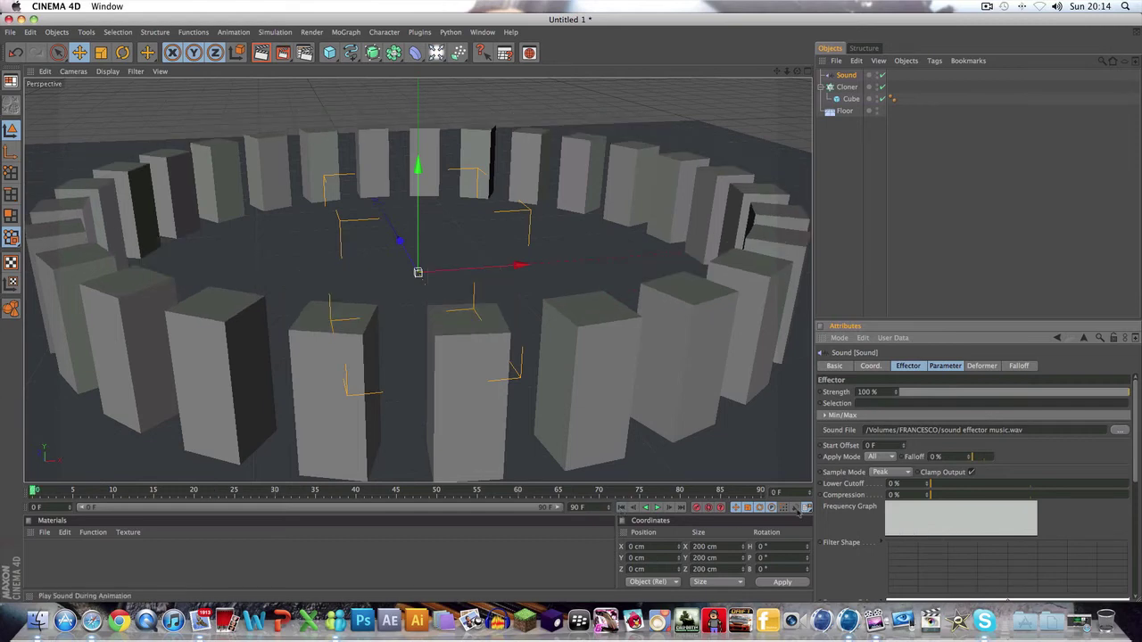
# Enable sound playback during animation, play the animation with it, and return to frame 0
pyautogui.click(658, 507)
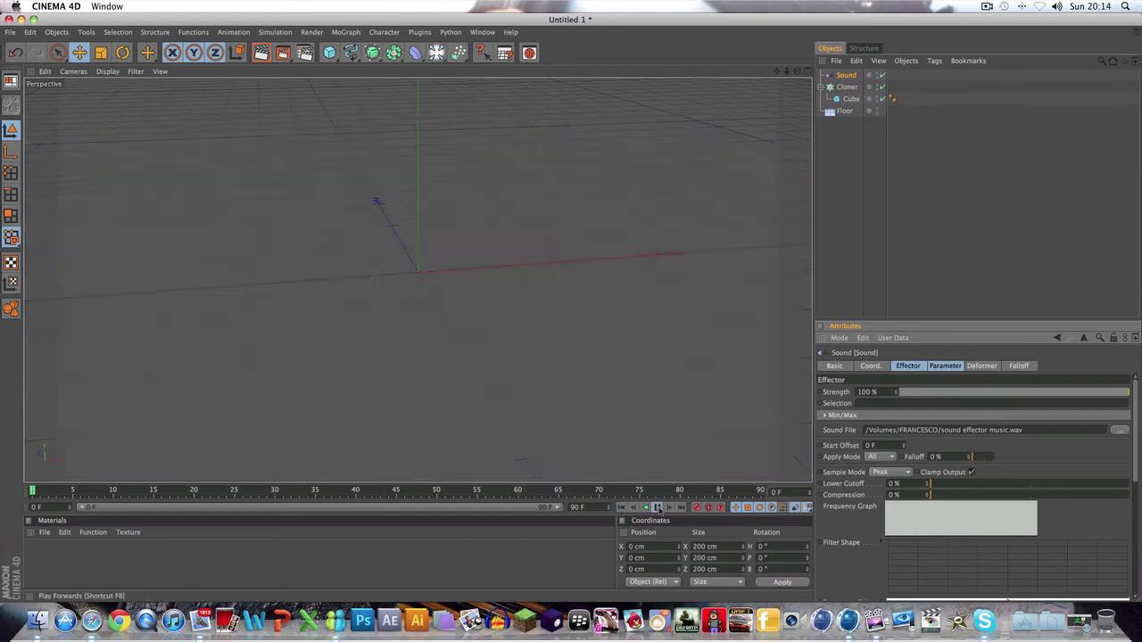
pyautogui.click(659, 508)
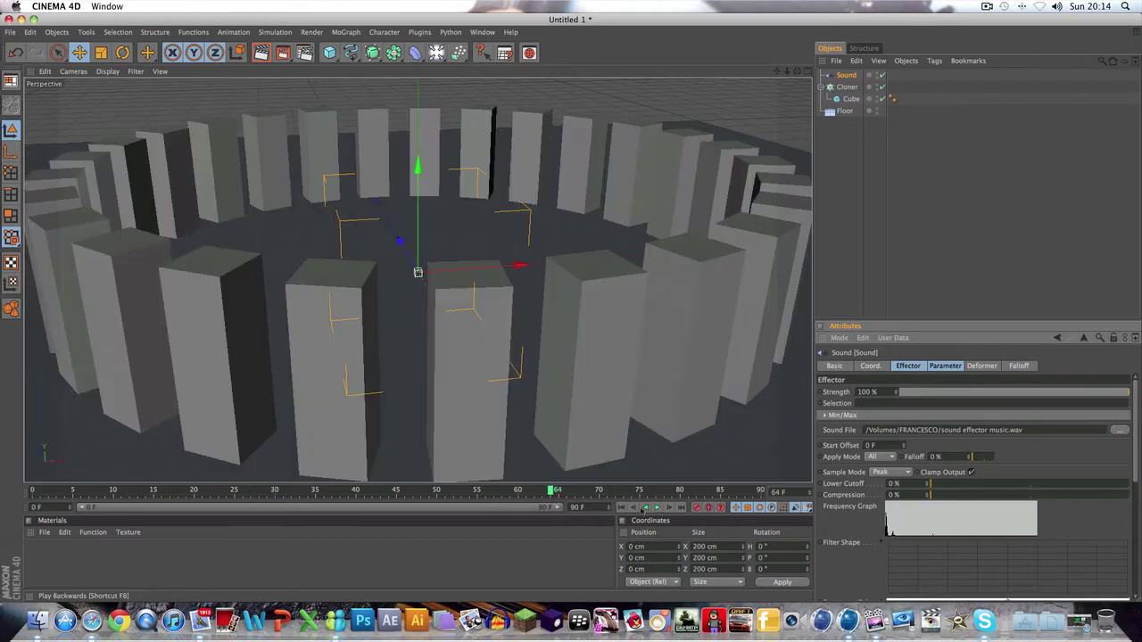
pyautogui.click(622, 507)
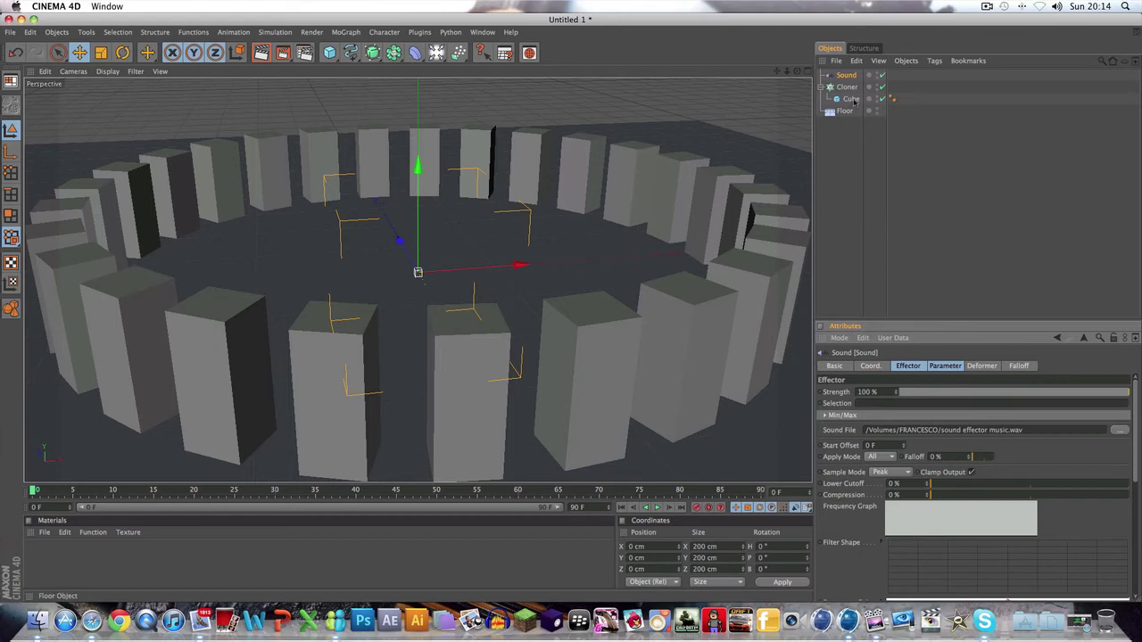
# Set the Sound effector's Apply Mode to Step
pyautogui.click(938, 367)
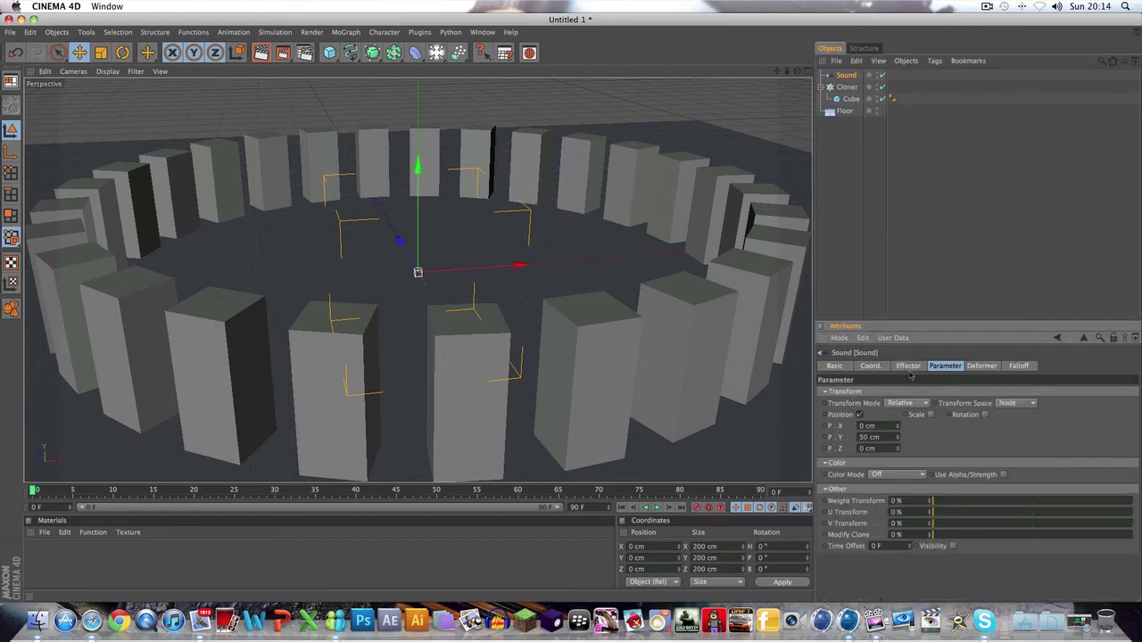
pyautogui.click(908, 367)
pyautogui.click(892, 471)
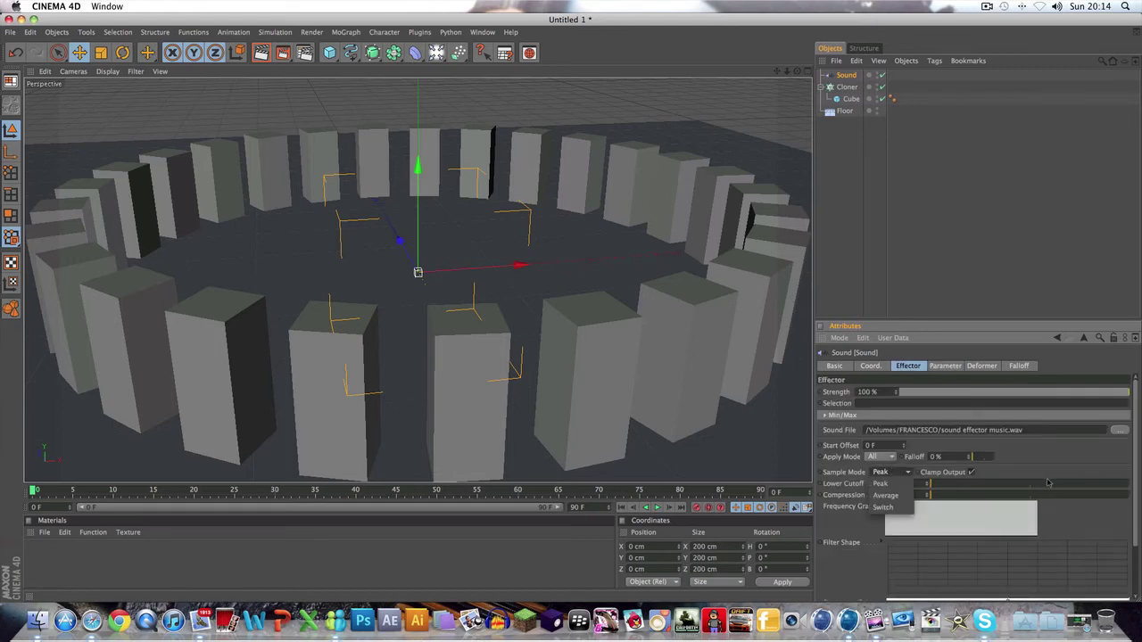
pyautogui.click(1050, 482)
pyautogui.click(877, 456)
pyautogui.click(872, 468)
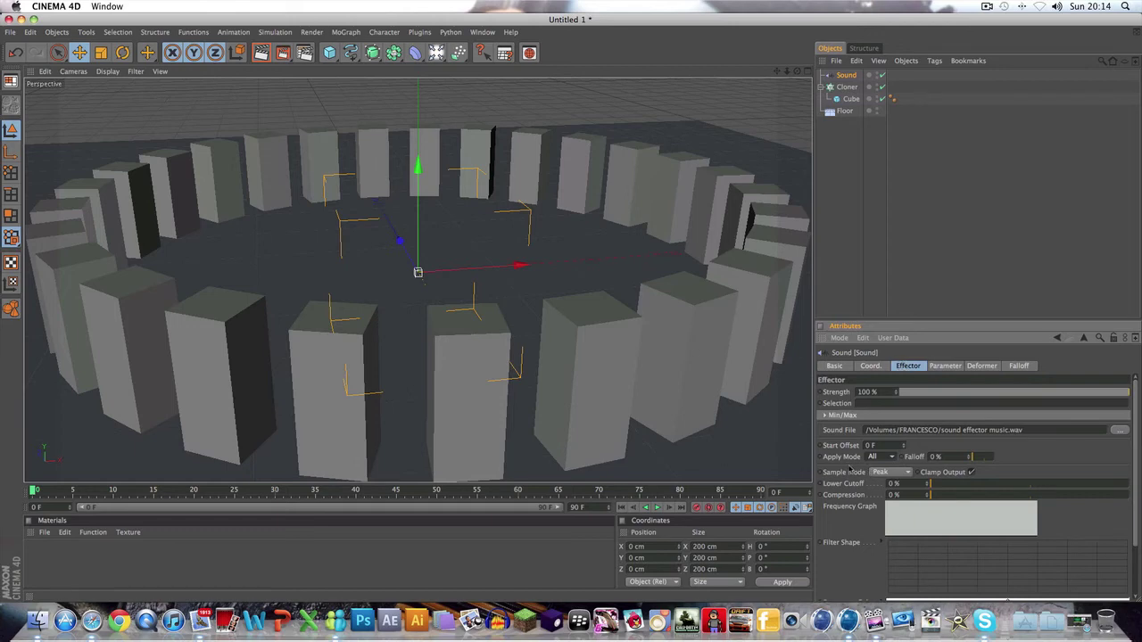
pyautogui.click(880, 458)
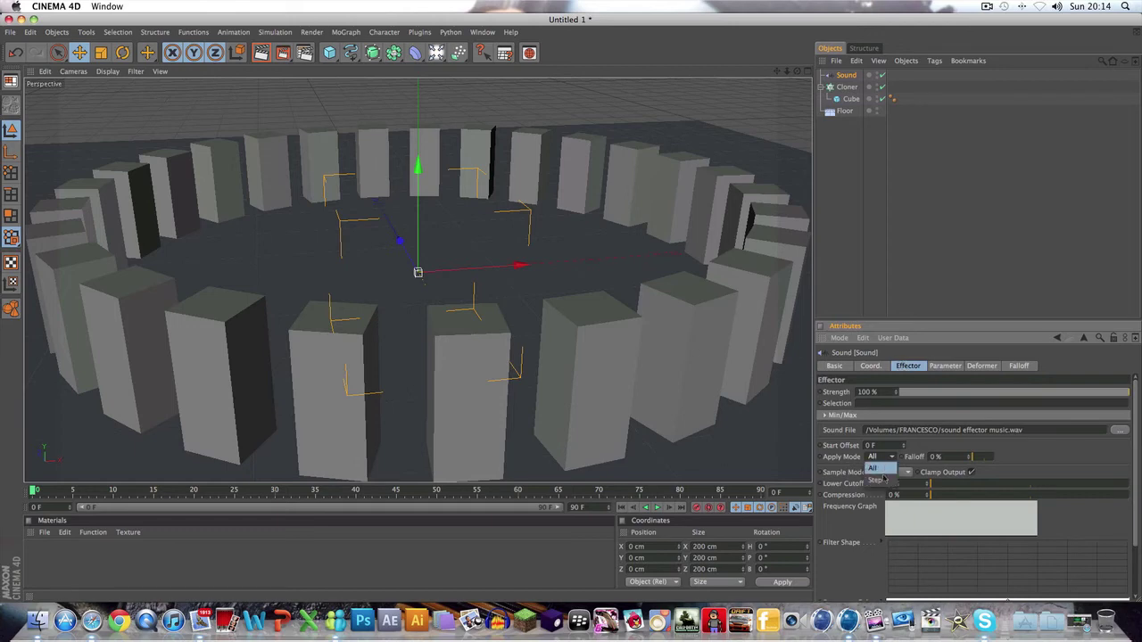
pyautogui.click(879, 478)
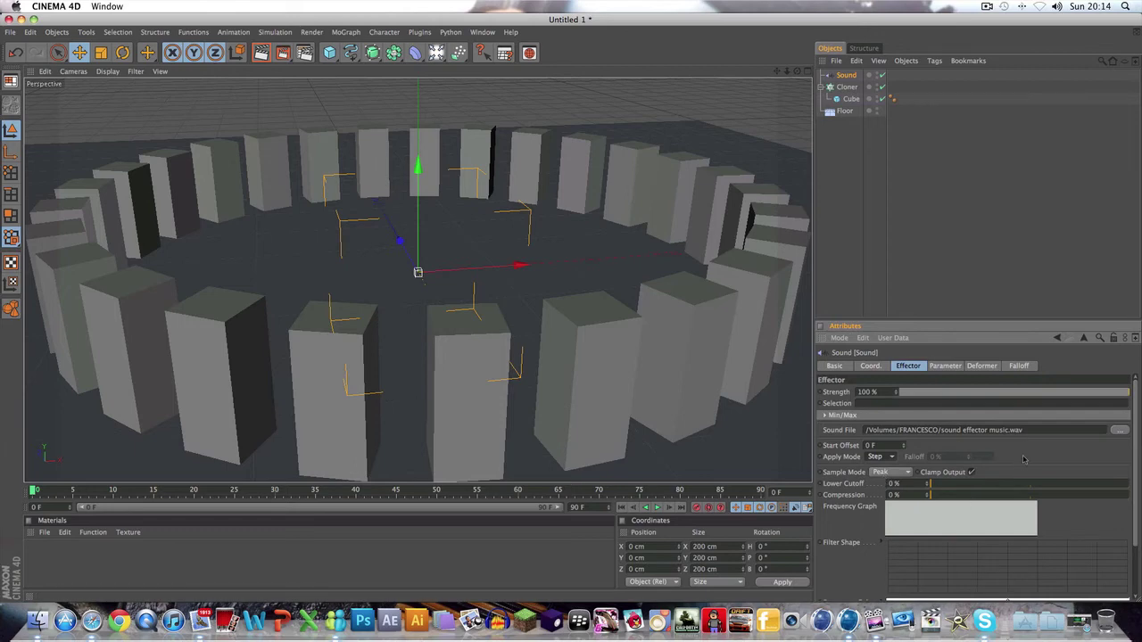
# Set the project's end frame to 1800 and extend the preview range to frame 1800
pyautogui.doubleClick(578, 507)
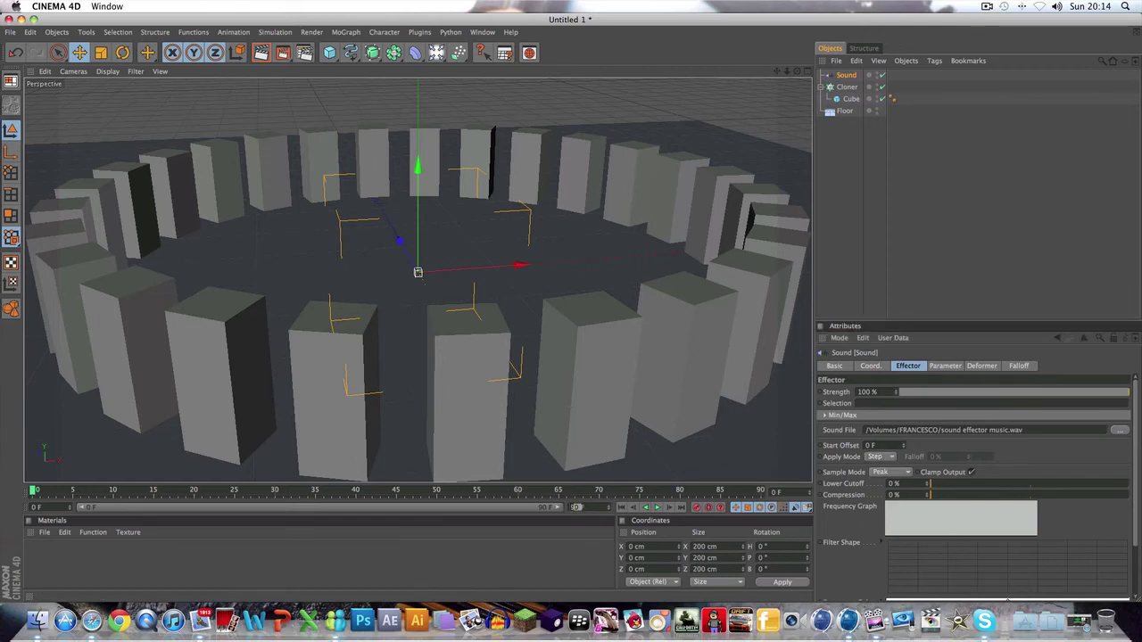
pyautogui.press('BackSpace')
pyautogui.write('1800')
pyautogui.click(408, 533)
pyautogui.moveTo(114, 507); pyautogui.dragTo(664, 514)
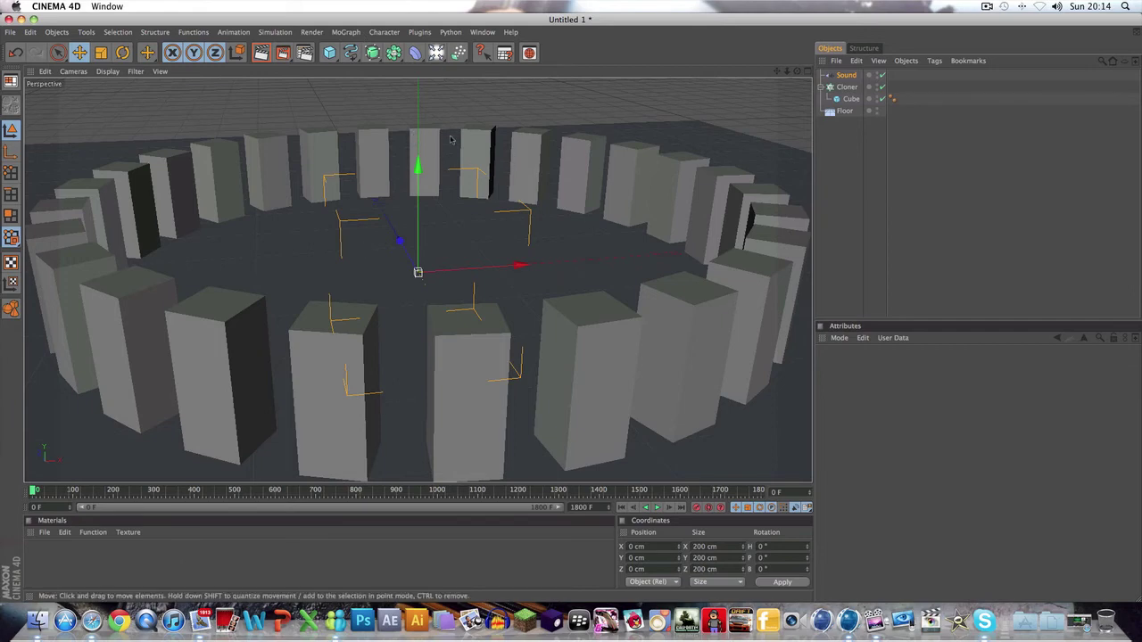
# Add a light and move it above the ring to about X 91 cm, Y 637 cm, Z 239 cm
pyautogui.scroll(-5, 446, 147)
pyautogui.scroll(-2, 450, 139)
pyautogui.scroll(8, 451, 139)
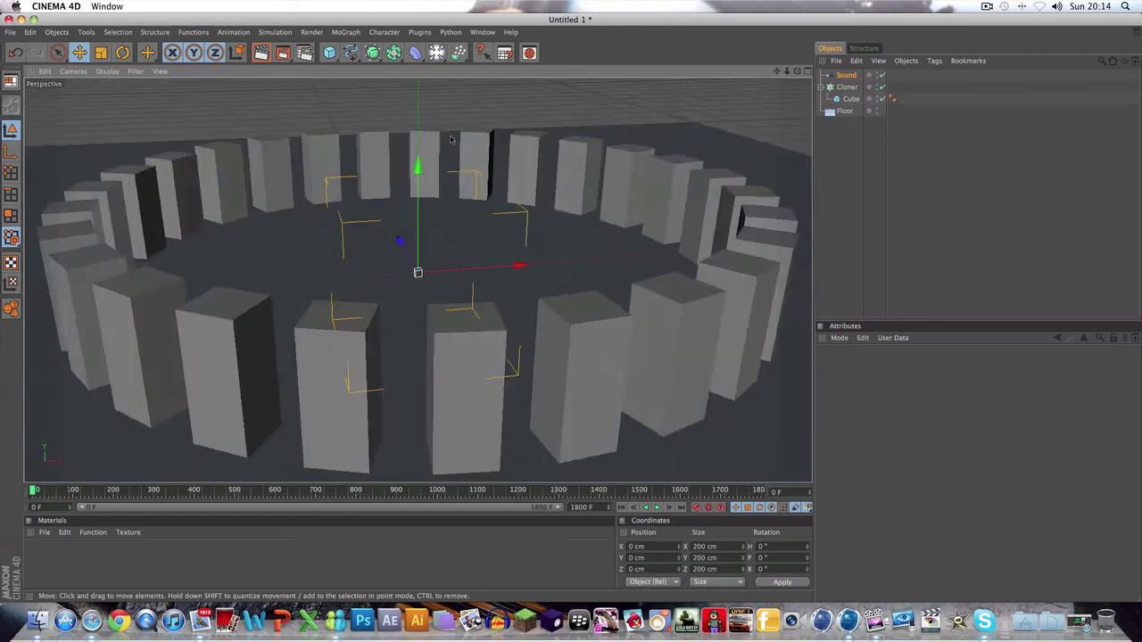
pyautogui.scroll(-3, 451, 139)
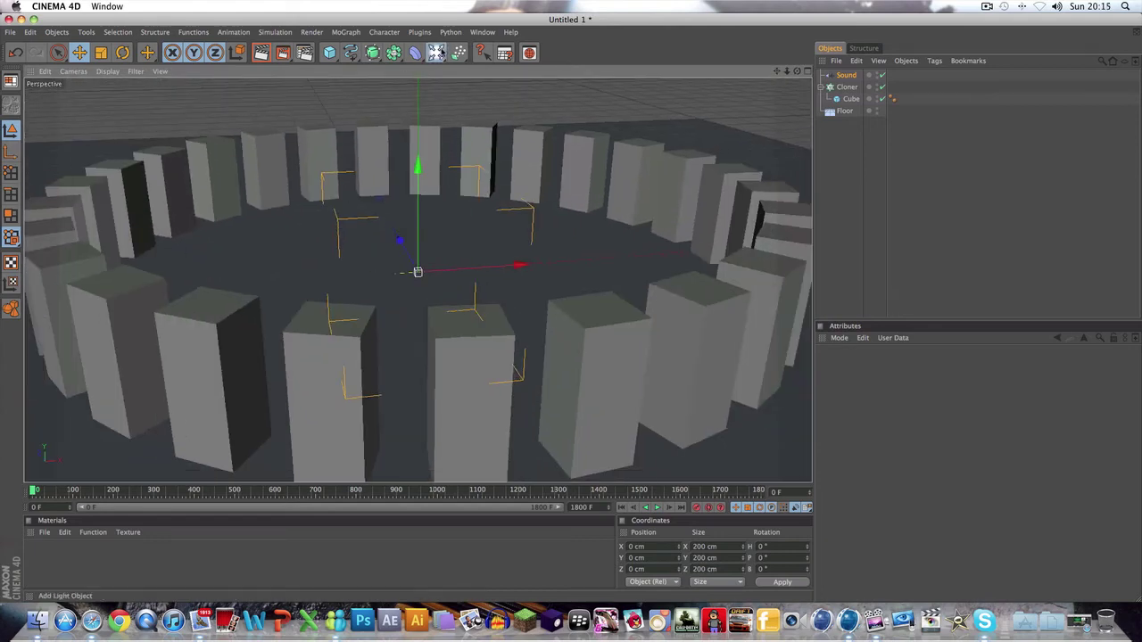
pyautogui.moveTo(437, 53); pyautogui.dragTo(464, 64)
pyautogui.moveTo(442, 182); pyautogui.dragTo(450, 0)
pyautogui.moveTo(426, 86); pyautogui.dragTo(427, 110)
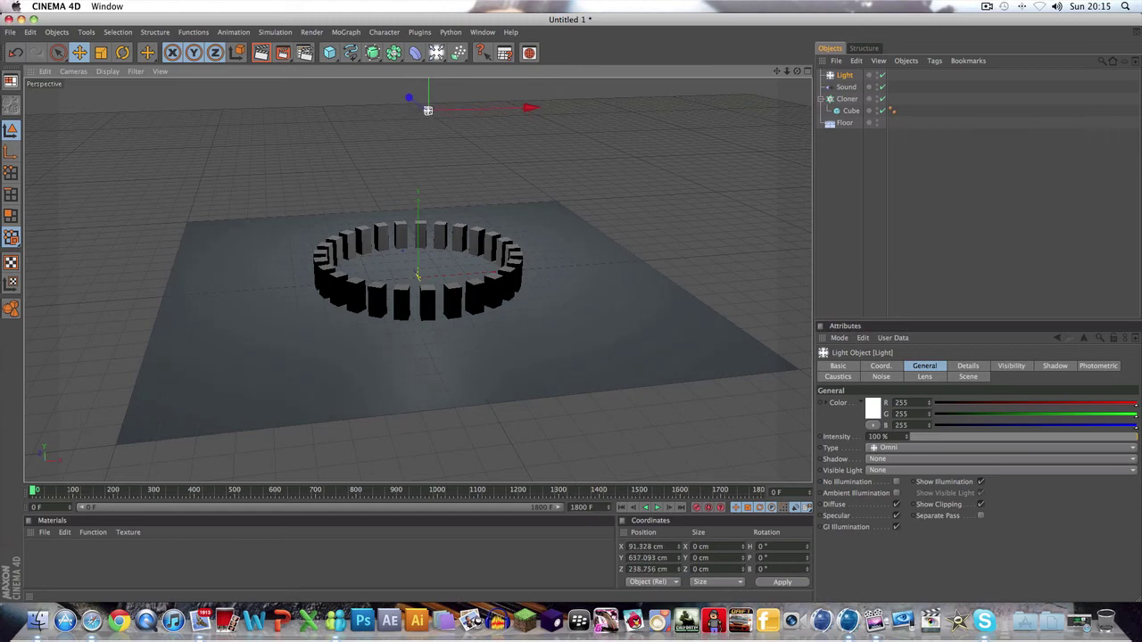
# Choose the shadow type for the light and deselect it
pyautogui.click(914, 461)
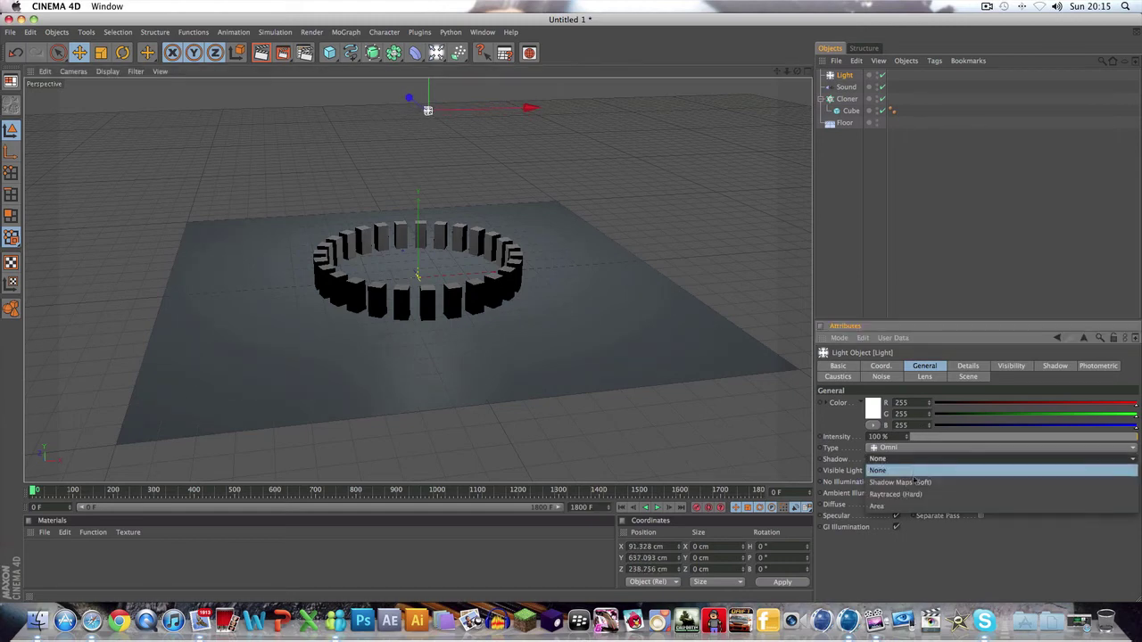
pyautogui.click(915, 471)
pyautogui.click(847, 198)
pyautogui.scroll(10, 732, 162)
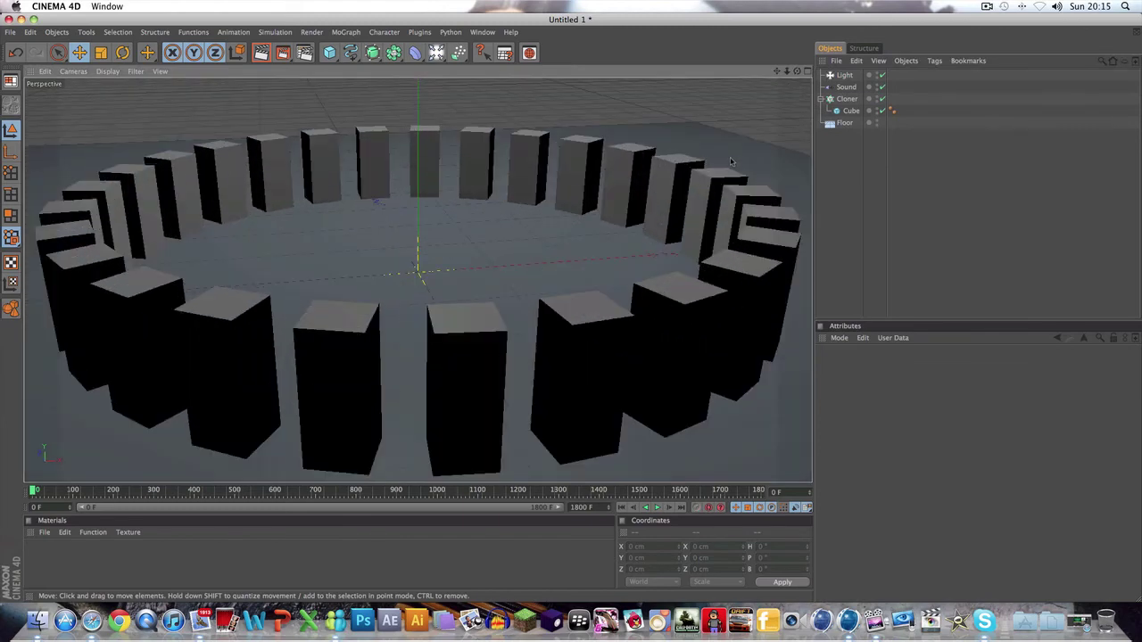
# Create a new material and set its colour to blue with RGB 0, 97, 255
pyautogui.scroll(-2, 731, 162)
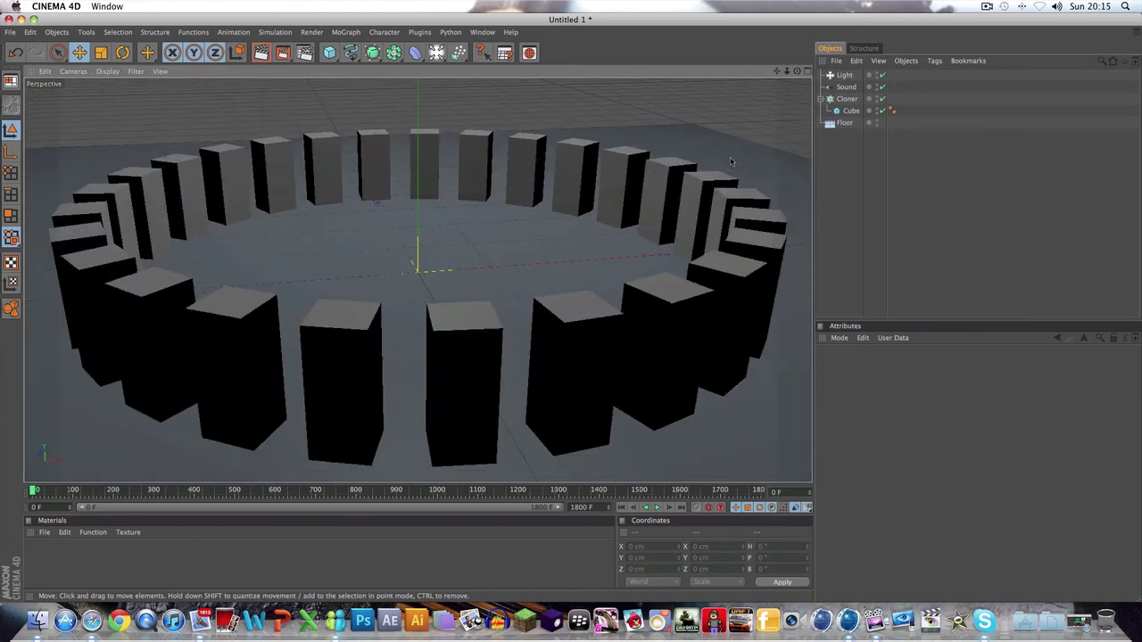
pyautogui.scroll(-2, 704, 179)
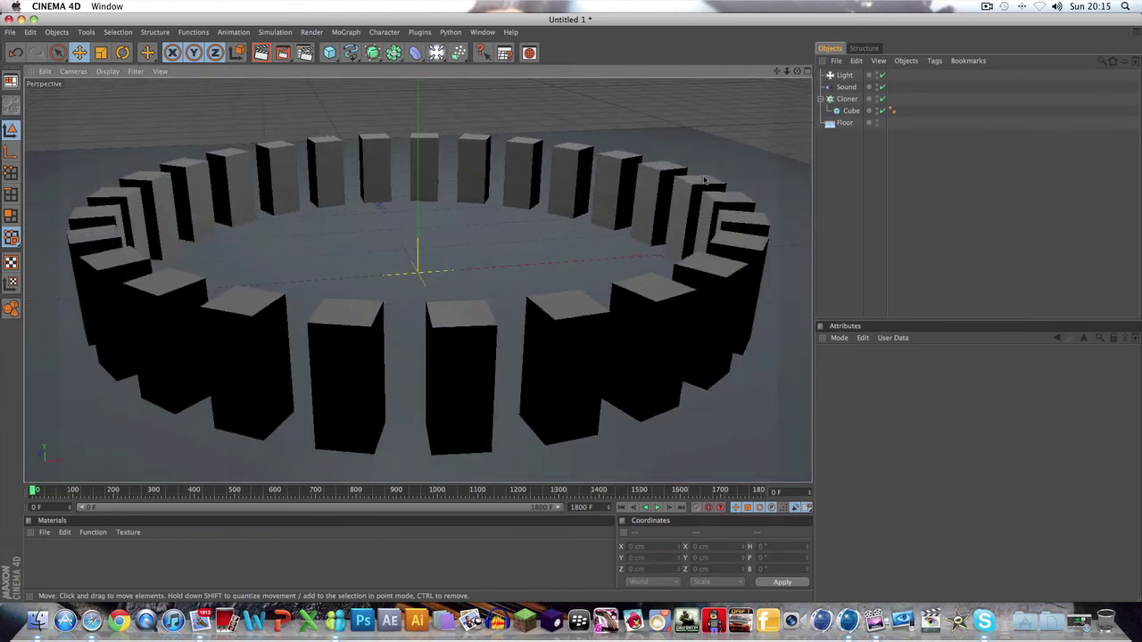
pyautogui.doubleClick(123, 558)
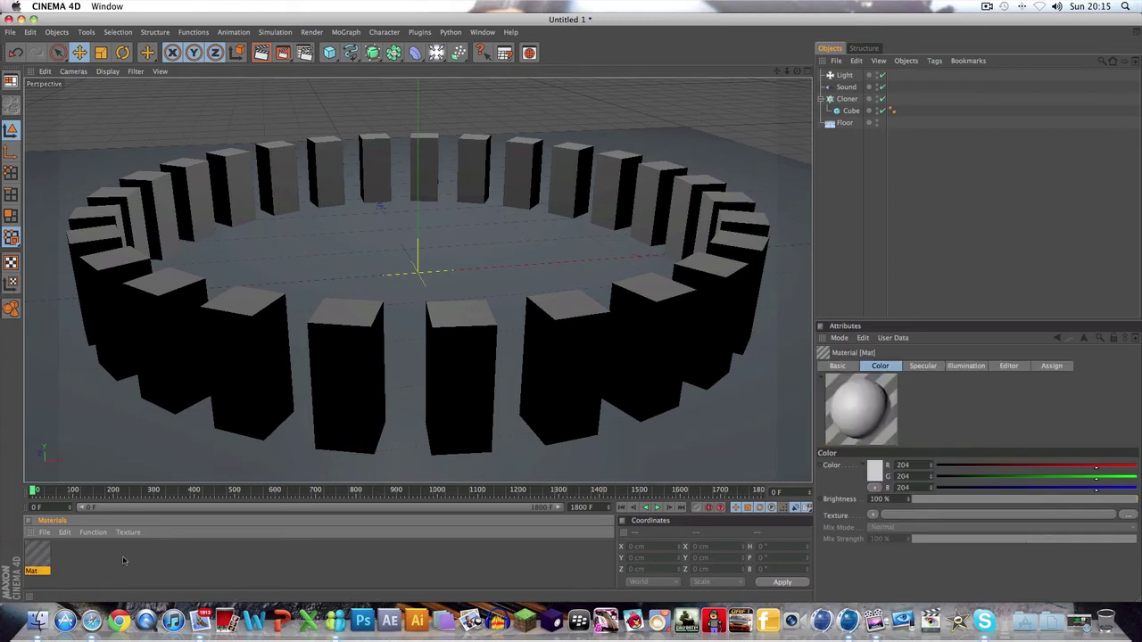
pyautogui.doubleClick(124, 561)
pyautogui.doubleClick(67, 554)
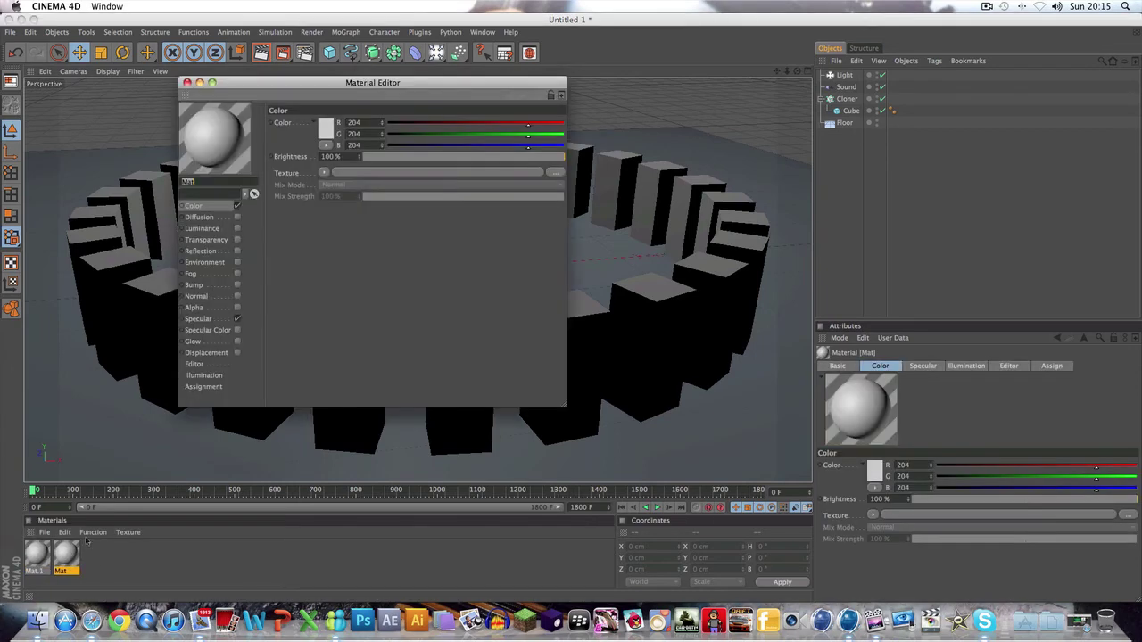
pyautogui.click(326, 129)
pyautogui.moveTo(380, 92); pyautogui.dragTo(369, 92)
pyautogui.moveTo(310, 121); pyautogui.dragTo(401, 82)
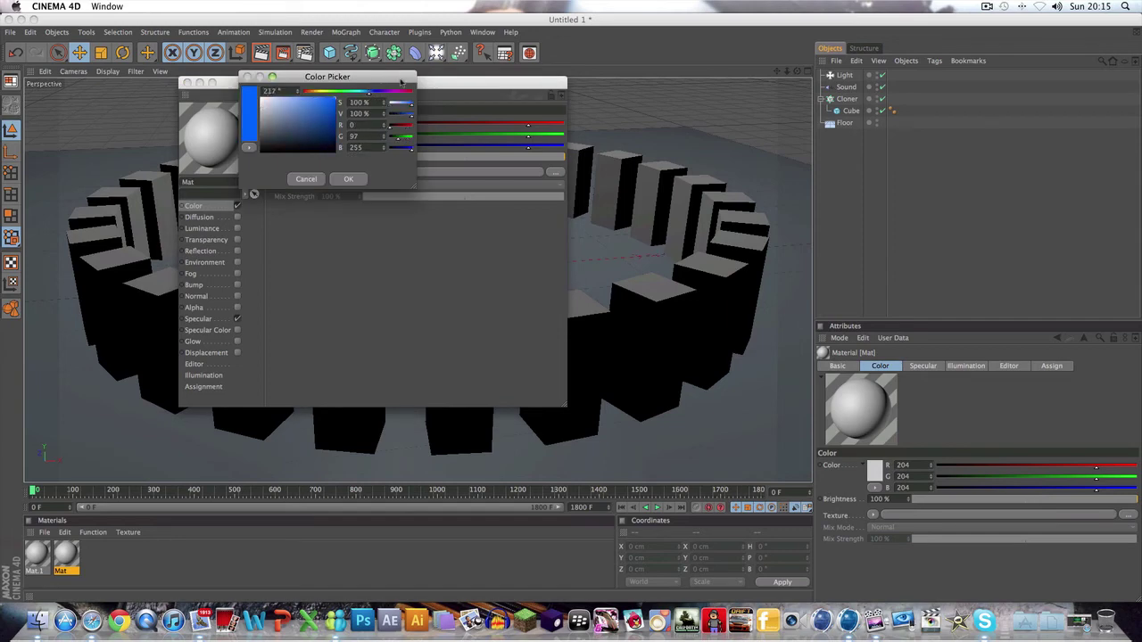
pyautogui.click(348, 178)
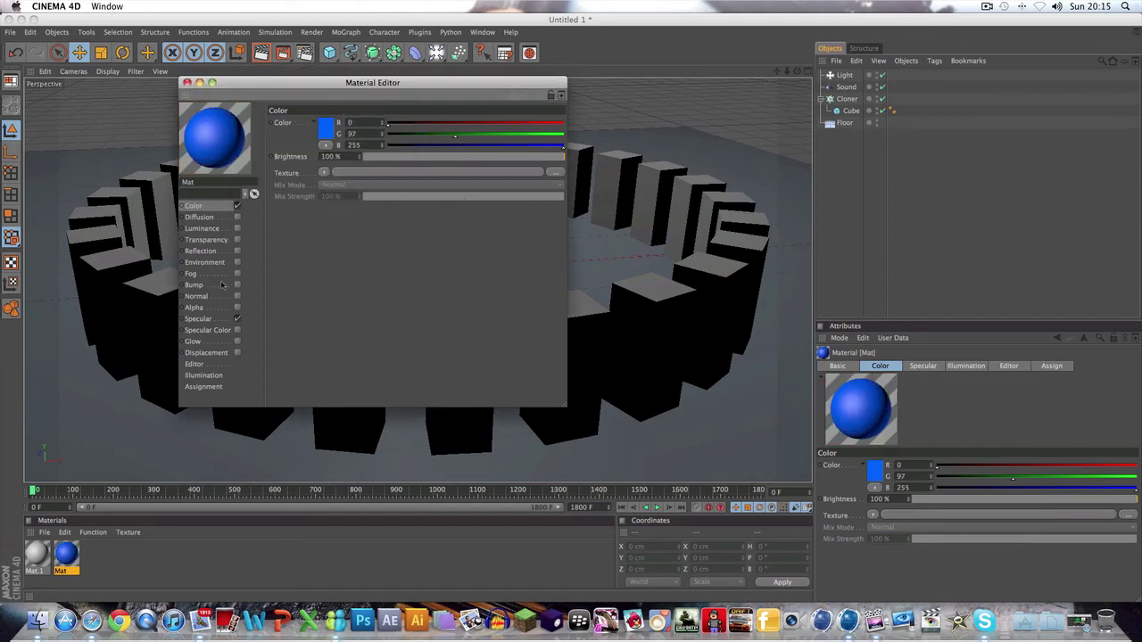
# Enable Reflection on the blue material with 5% brightness, a Fresnel texture and 50% mix strength
pyautogui.click(201, 253)
pyautogui.click(237, 252)
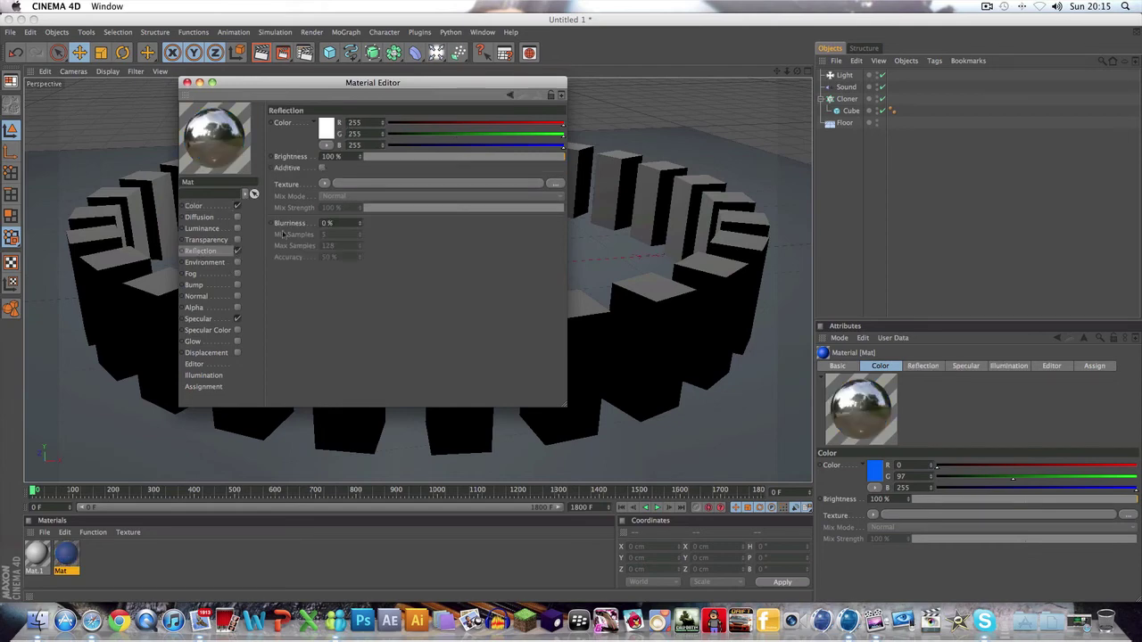
pyautogui.click(326, 183)
pyautogui.click(365, 157)
pyautogui.moveTo(365, 157); pyautogui.dragTo(376, 158)
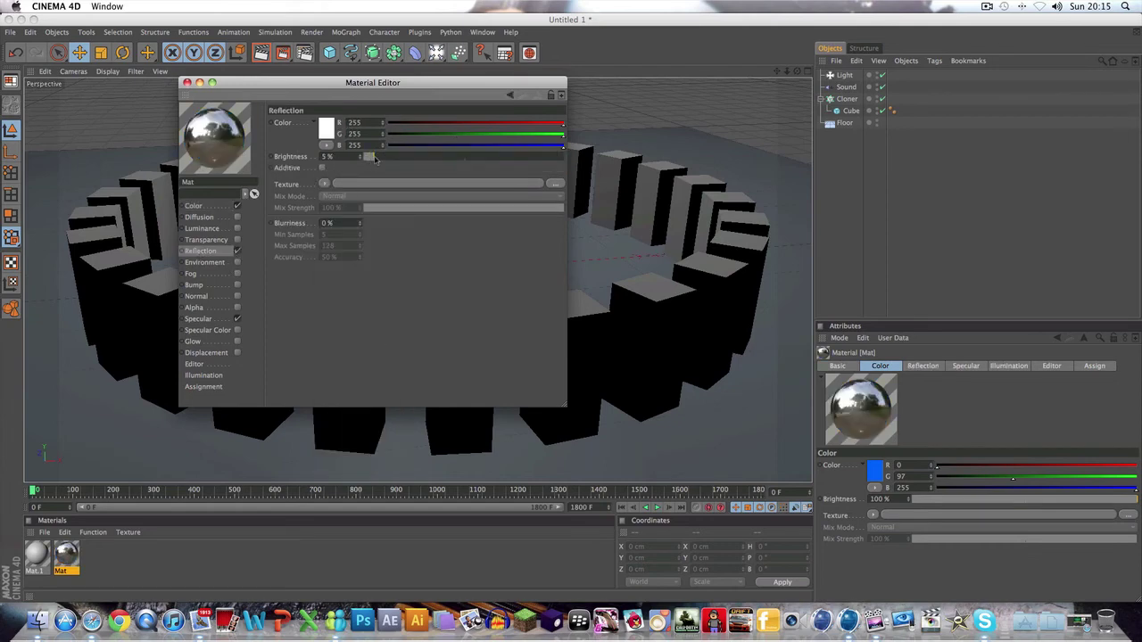
pyautogui.click(325, 184)
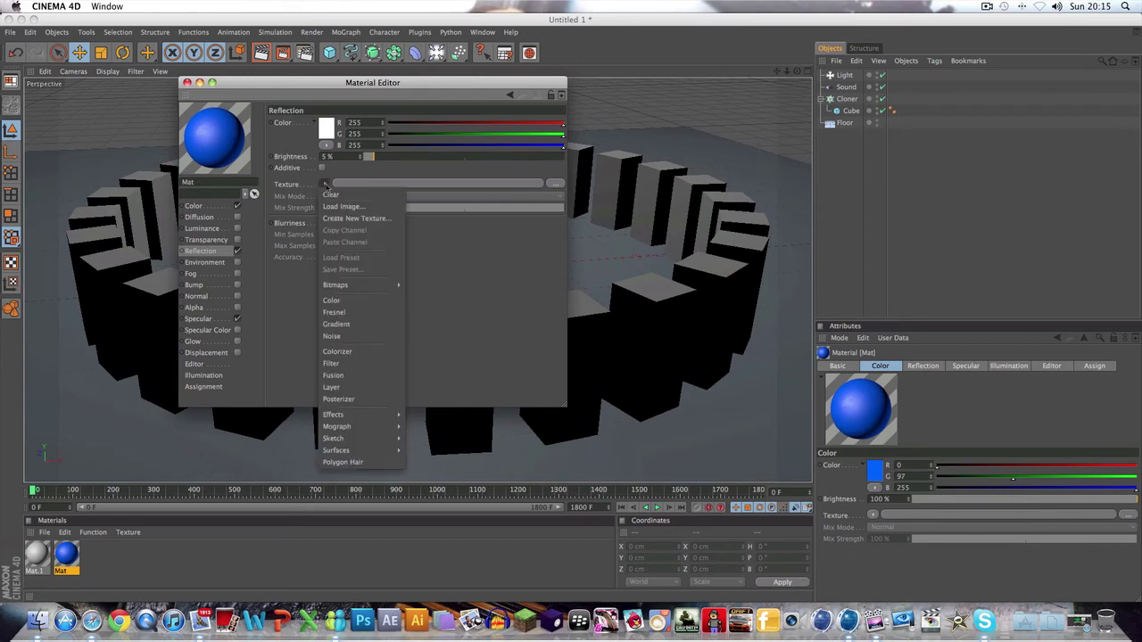
pyautogui.click(346, 313)
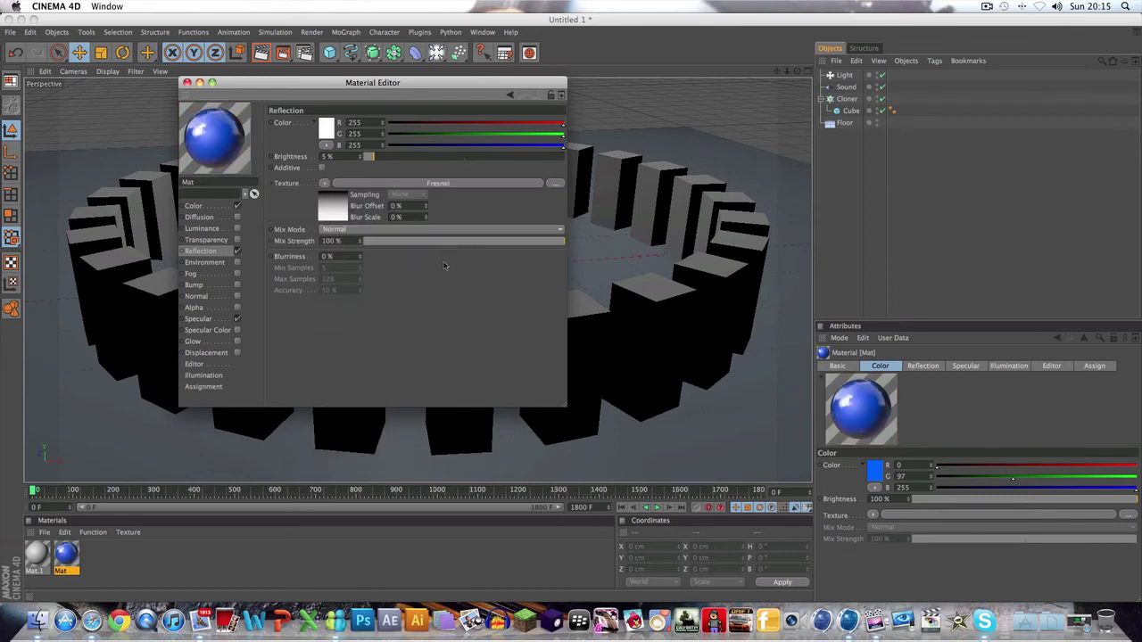
pyautogui.click(465, 244)
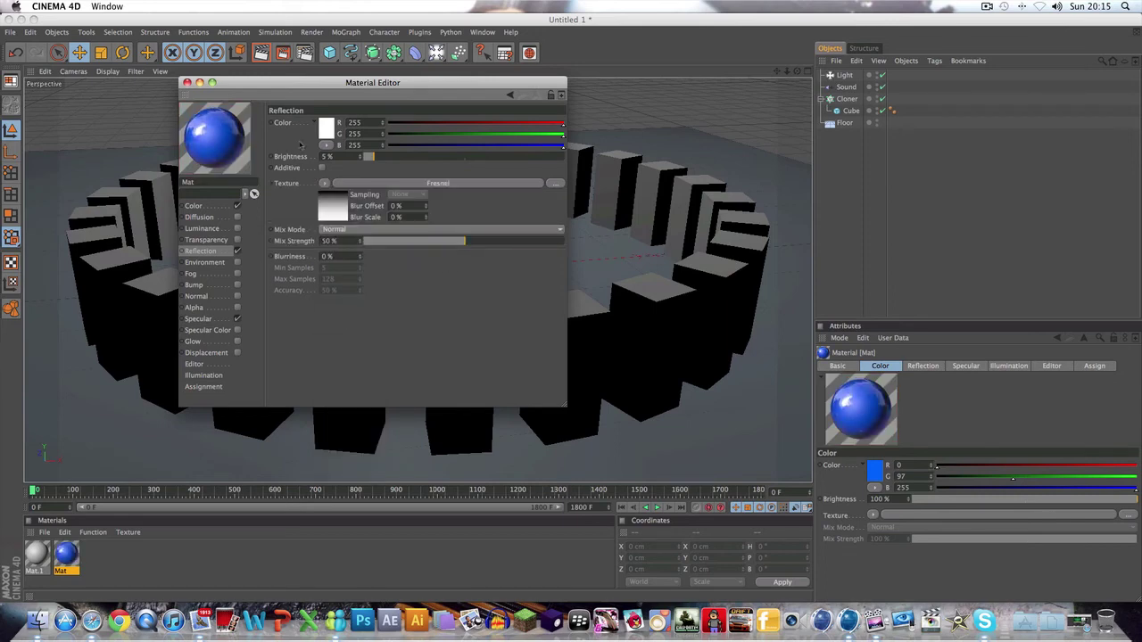
pyautogui.click(188, 83)
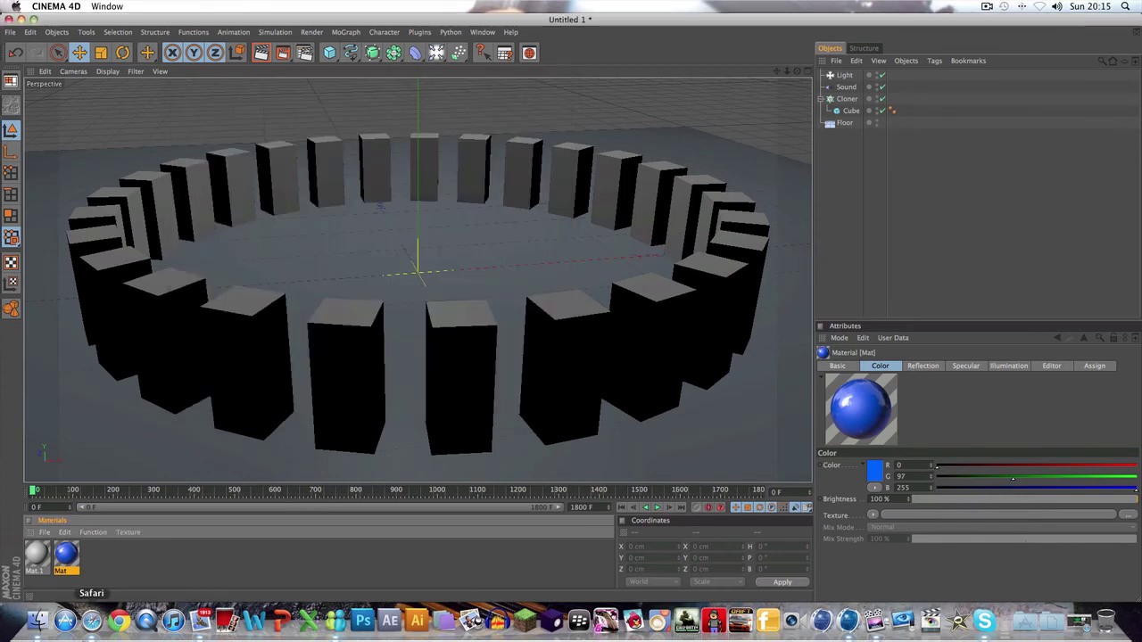
# Delete the unused grey material and duplicate the blue one
pyautogui.click(38, 557)
pyautogui.press('Delete')
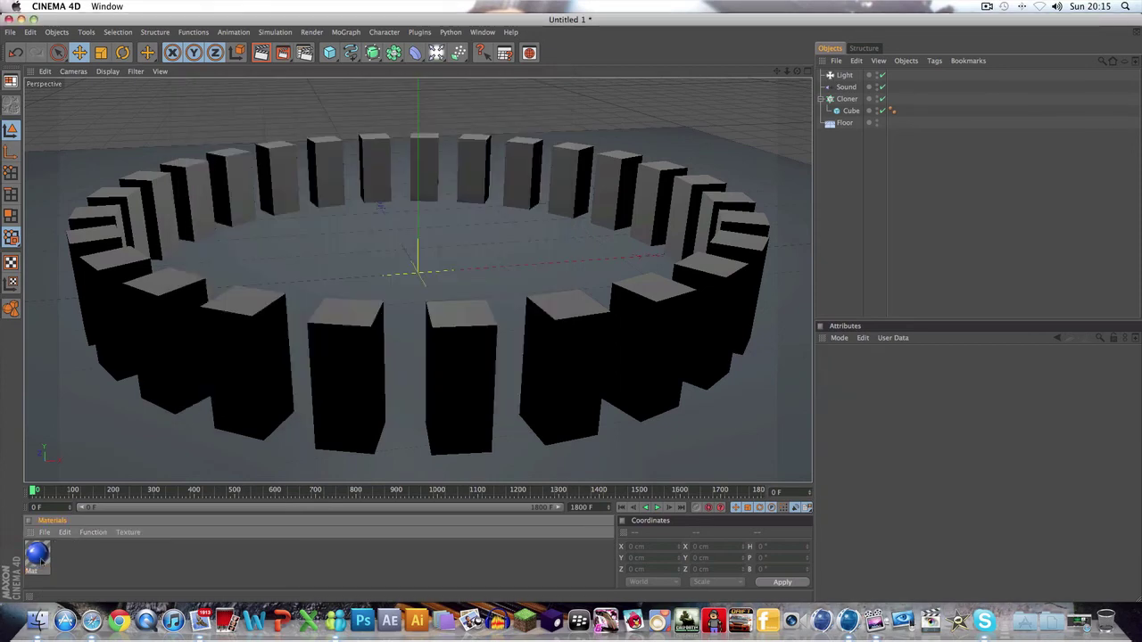
pyautogui.keyDown('ctrl'); pyautogui.moveTo(39, 559); pyautogui.dragTo(88, 558); pyautogui.keyUp('ctrl')
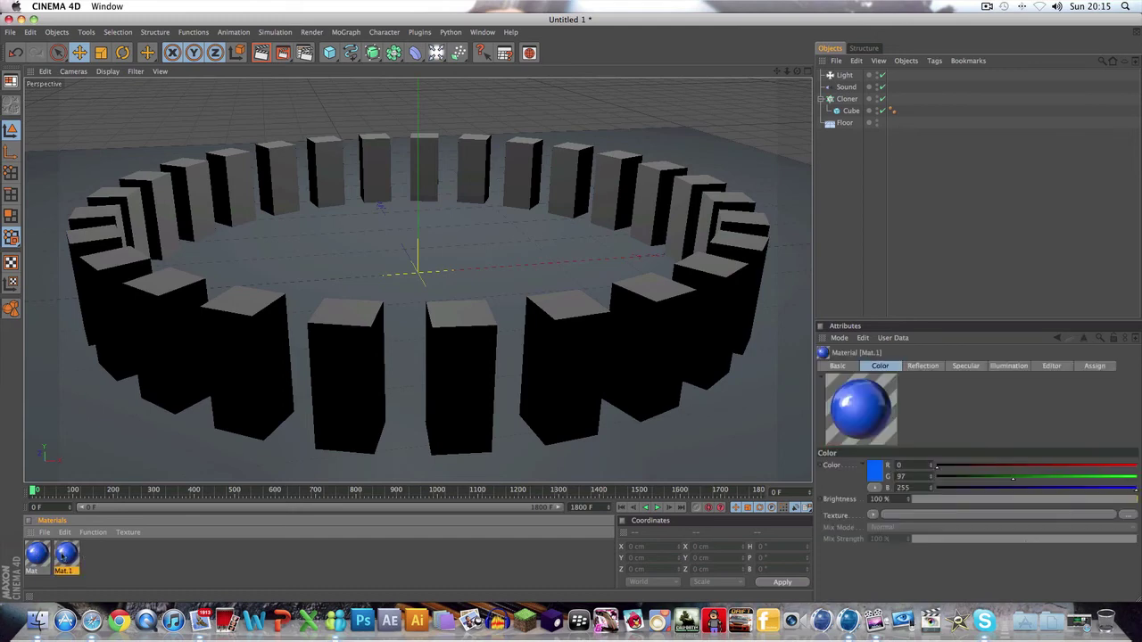
# Set the duplicated material's colour to pure red with RGB 255, 0, 0
pyautogui.doubleClick(67, 556)
pyautogui.click(218, 207)
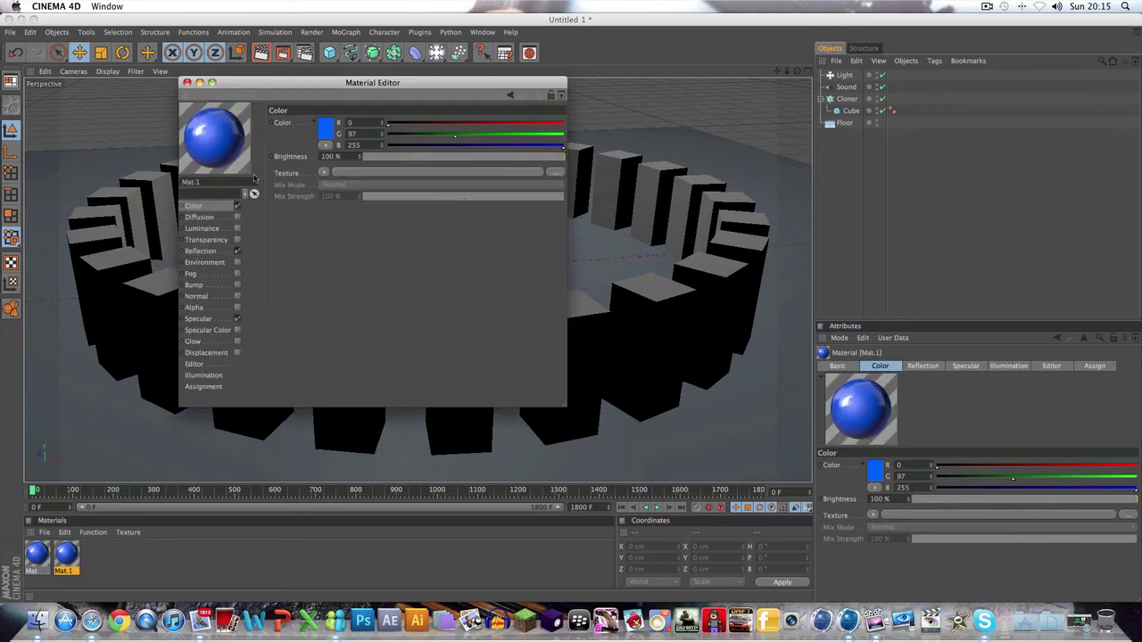
pyautogui.click(324, 137)
pyautogui.click(407, 100)
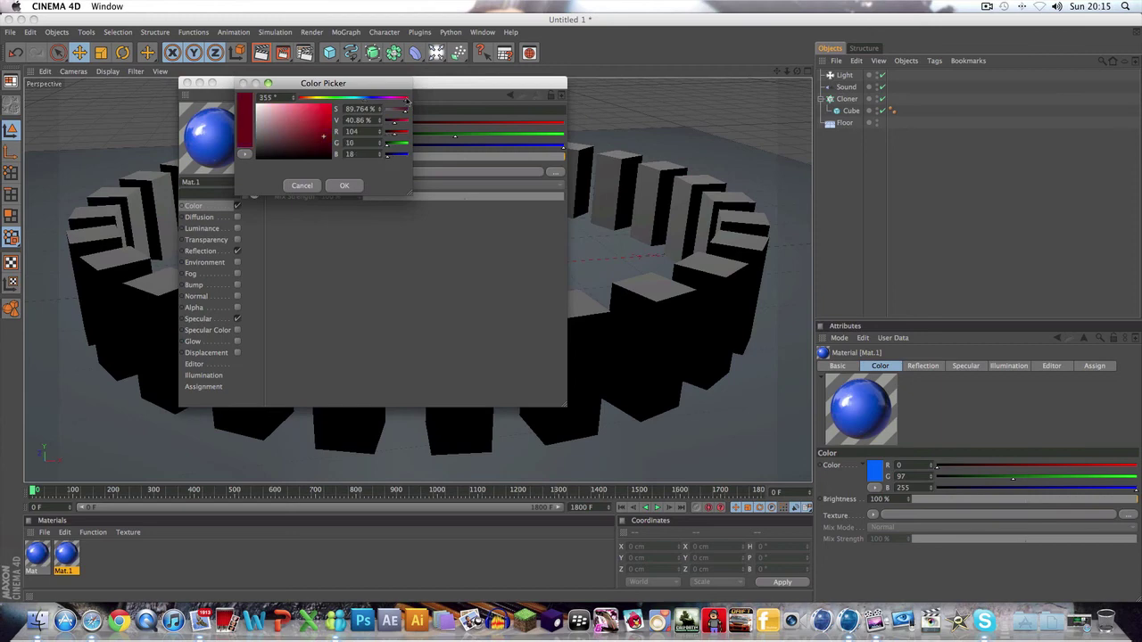
pyautogui.moveTo(326, 121); pyautogui.dragTo(430, 73)
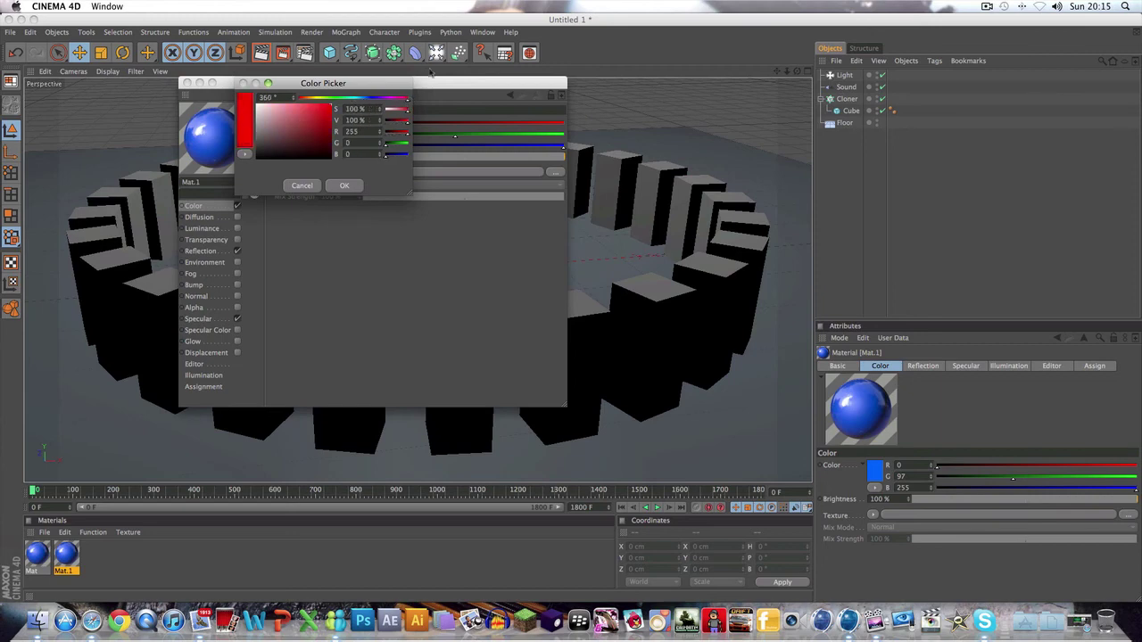
pyautogui.click(346, 186)
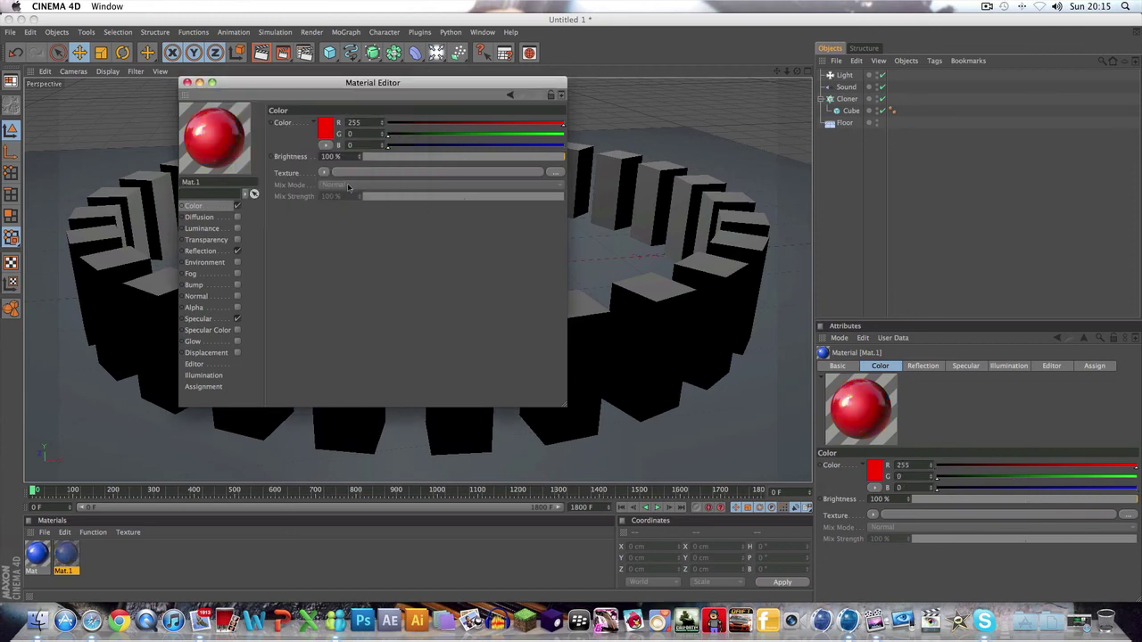
pyautogui.click(188, 82)
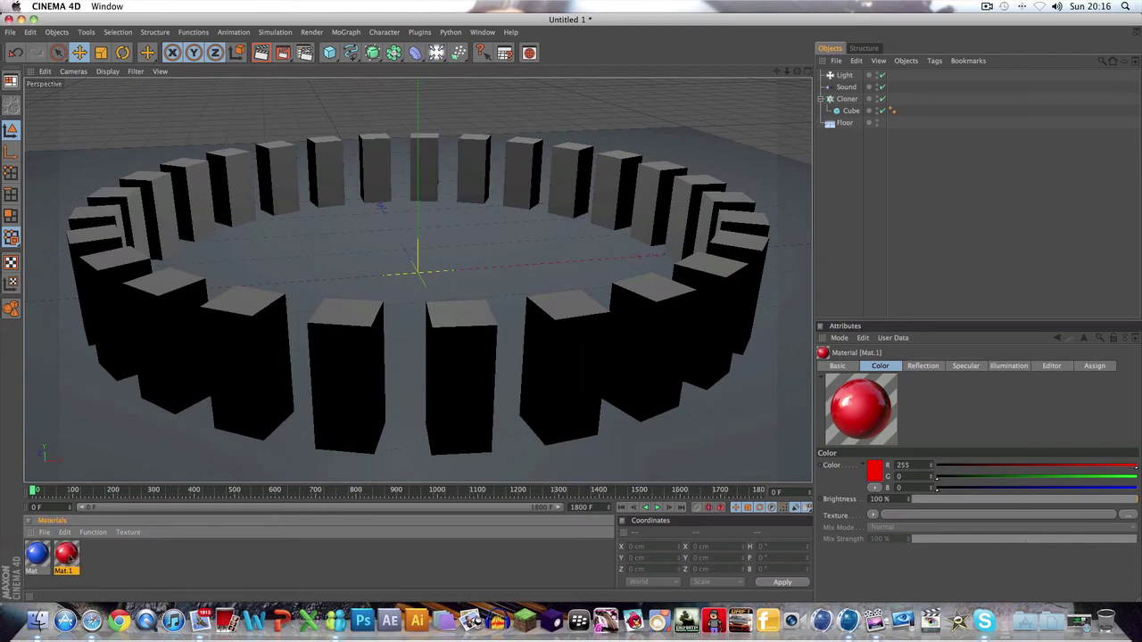
# Apply the red material to the Cloner and the blue material to the Floor
pyautogui.moveTo(68, 557); pyautogui.dragTo(849, 101)
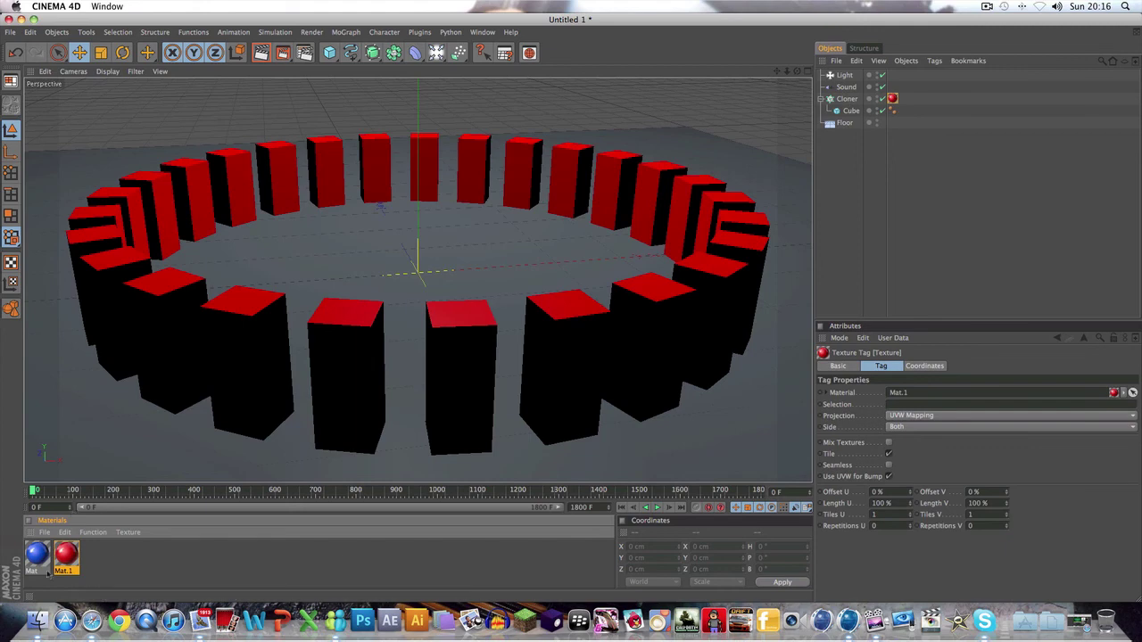
pyautogui.moveTo(39, 566); pyautogui.dragTo(859, 123)
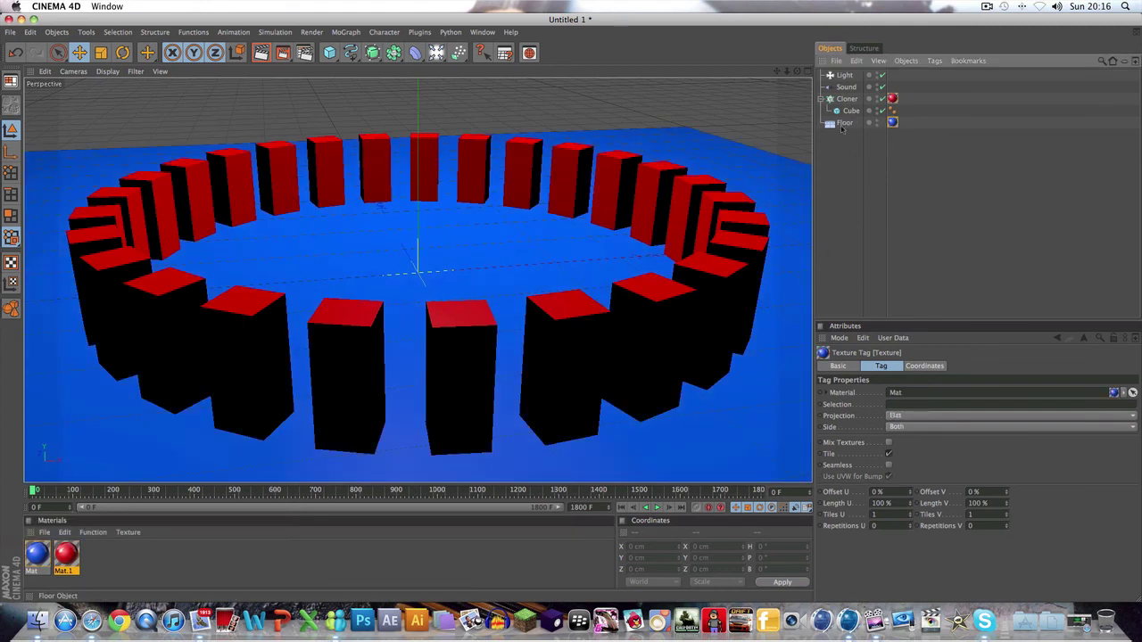
# Render the active view to check the ring's materials, shadows and floor reflections
pyautogui.click(262, 53)
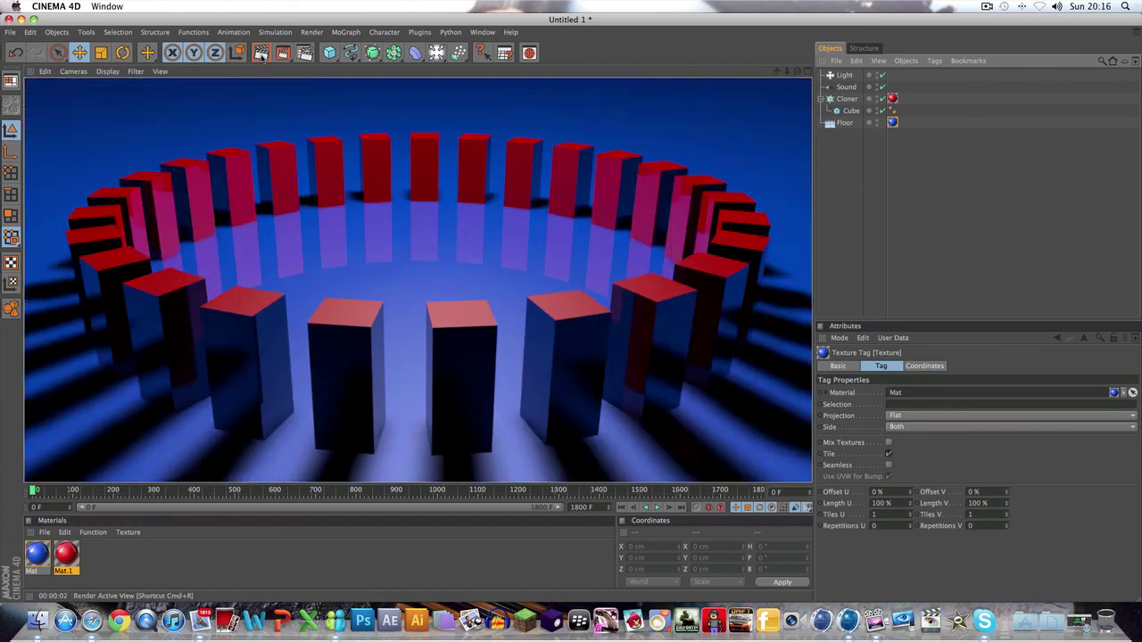
pyautogui.scroll(-2, 482, 267)
pyautogui.scroll(3, 500, 268)
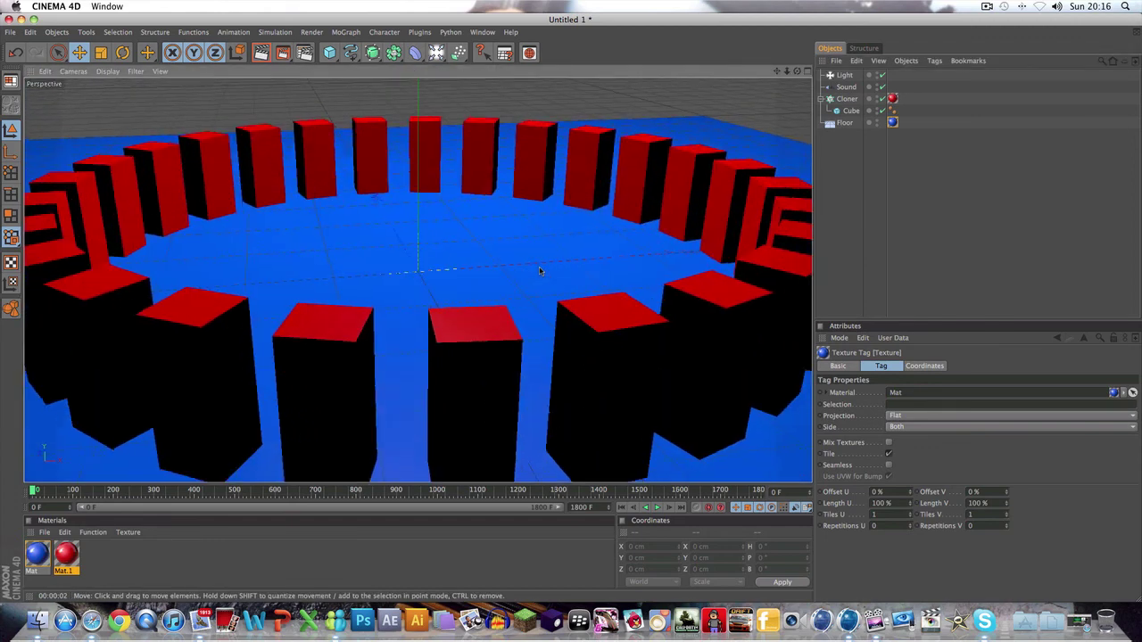
pyautogui.scroll(-3, 539, 270)
pyautogui.scroll(3, 539, 270)
pyautogui.scroll(-2, 539, 271)
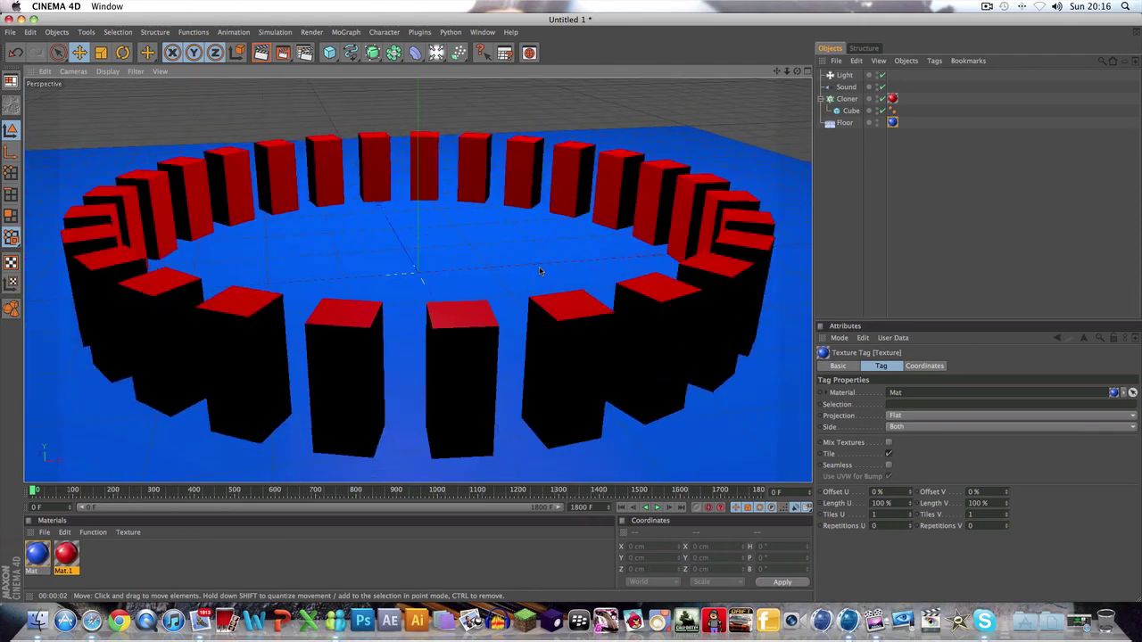
# Render the animation to the Picture Viewer and move the viewer window toward the middle of the screen
pyautogui.click(282, 53)
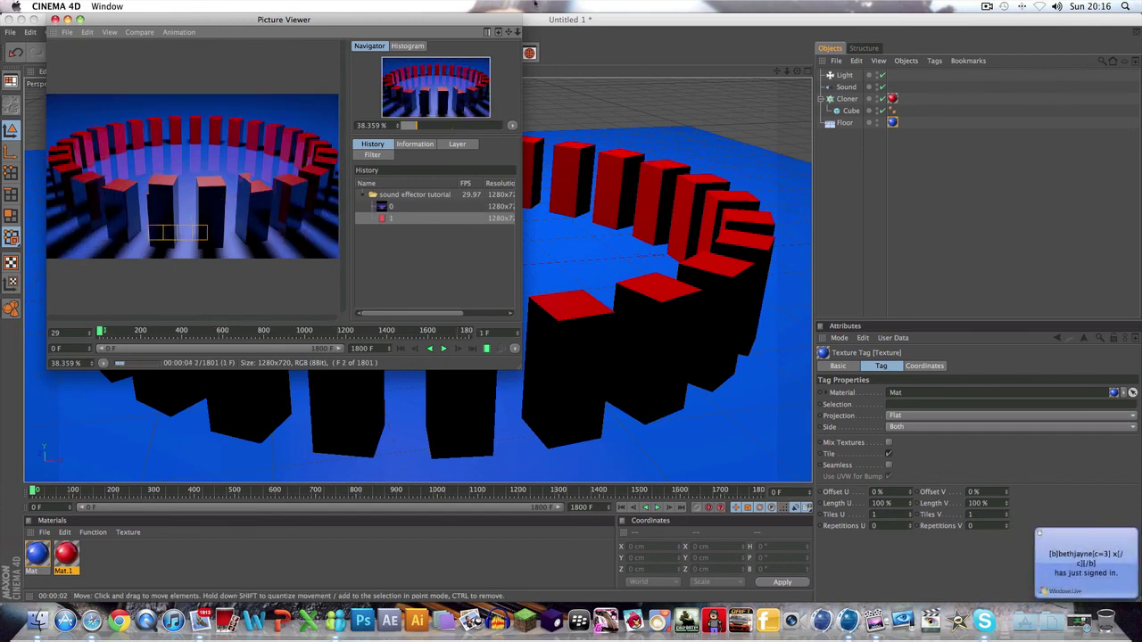
pyautogui.moveTo(492, 21); pyautogui.dragTo(750, 4)
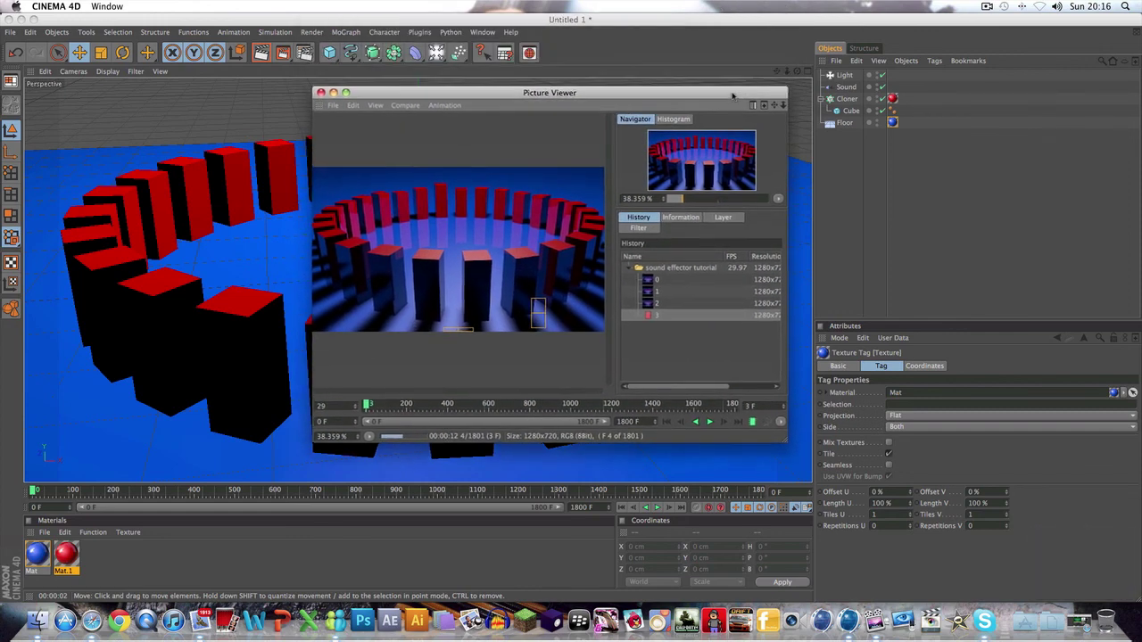
pyautogui.moveTo(730, 21); pyautogui.dragTo(739, 8)
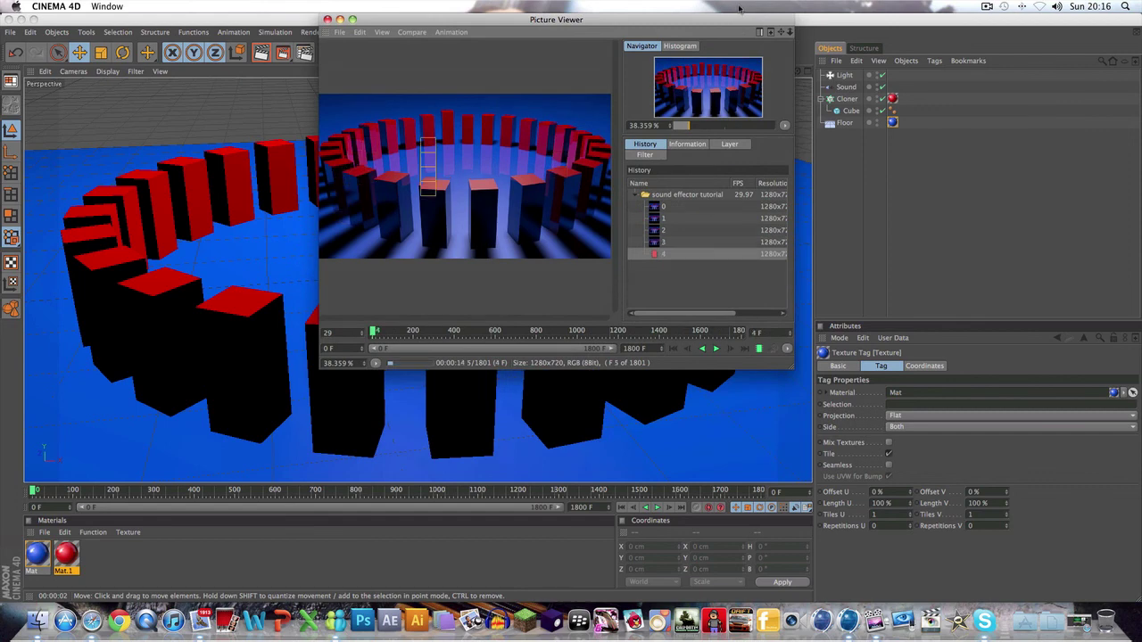
pyautogui.moveTo(575, 18)
pyautogui.mouseDown()
pyautogui.moveTo(572, 58)
pyautogui.moveTo(568, 6)
pyautogui.mouseUp()
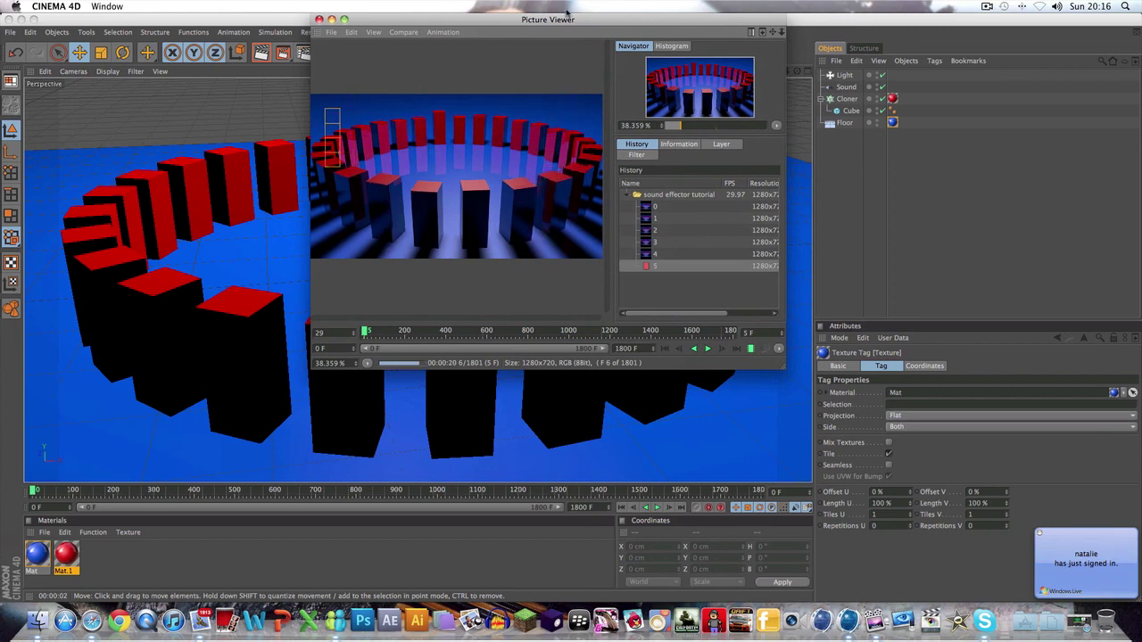
pyautogui.moveTo(566, 12)
pyautogui.mouseDown()
pyautogui.moveTo(562, 40)
pyautogui.moveTo(565, 5)
pyautogui.mouseUp()
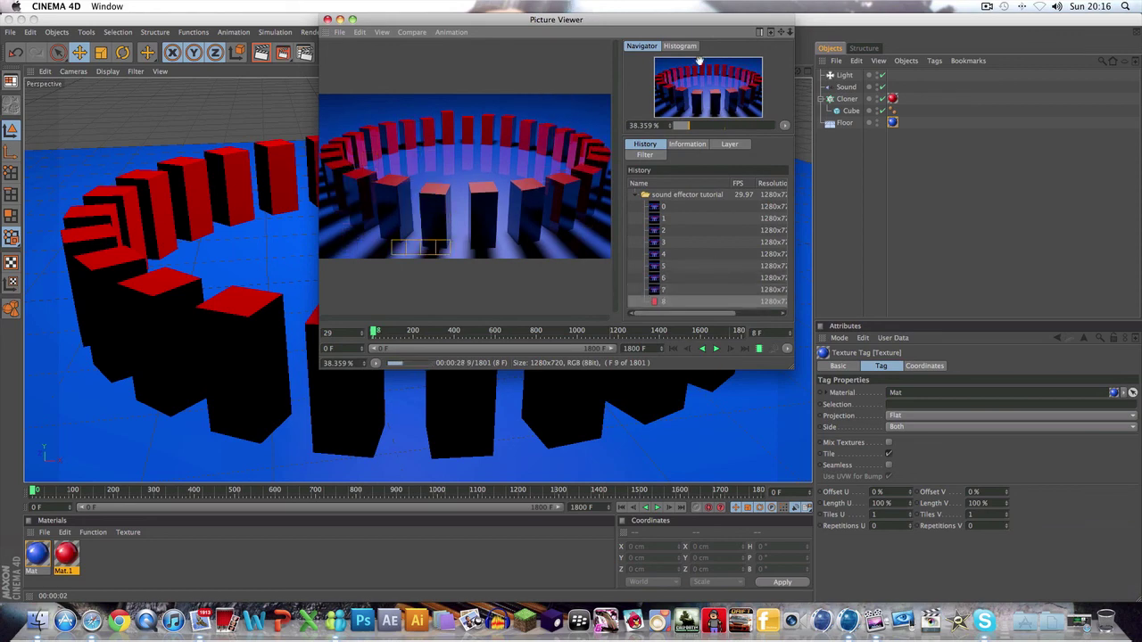
pyautogui.click(987, 7)
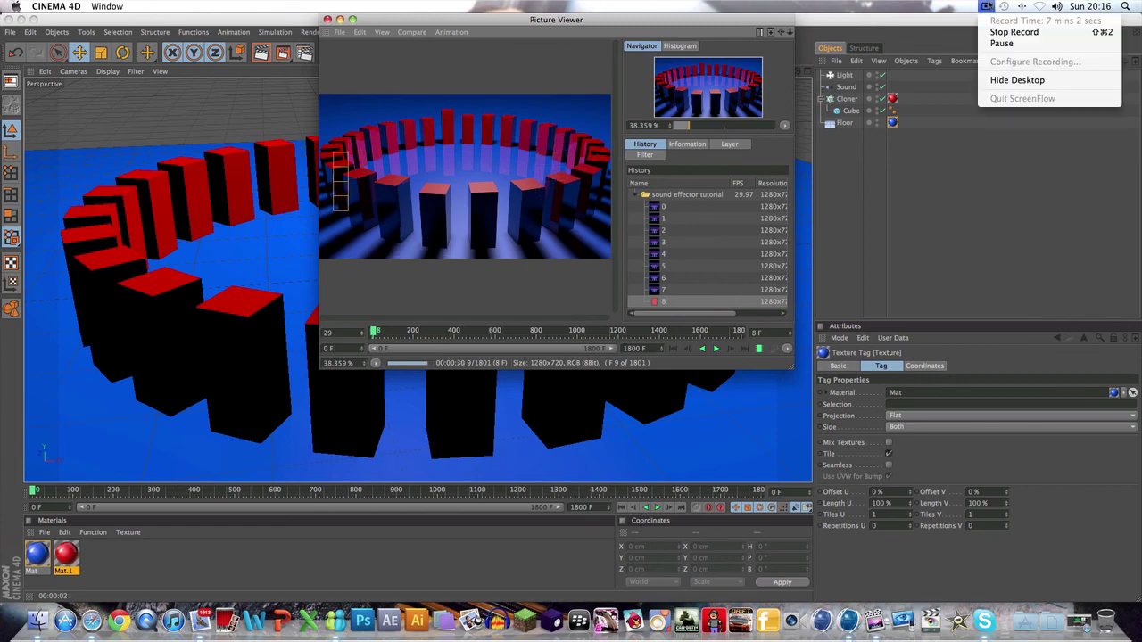